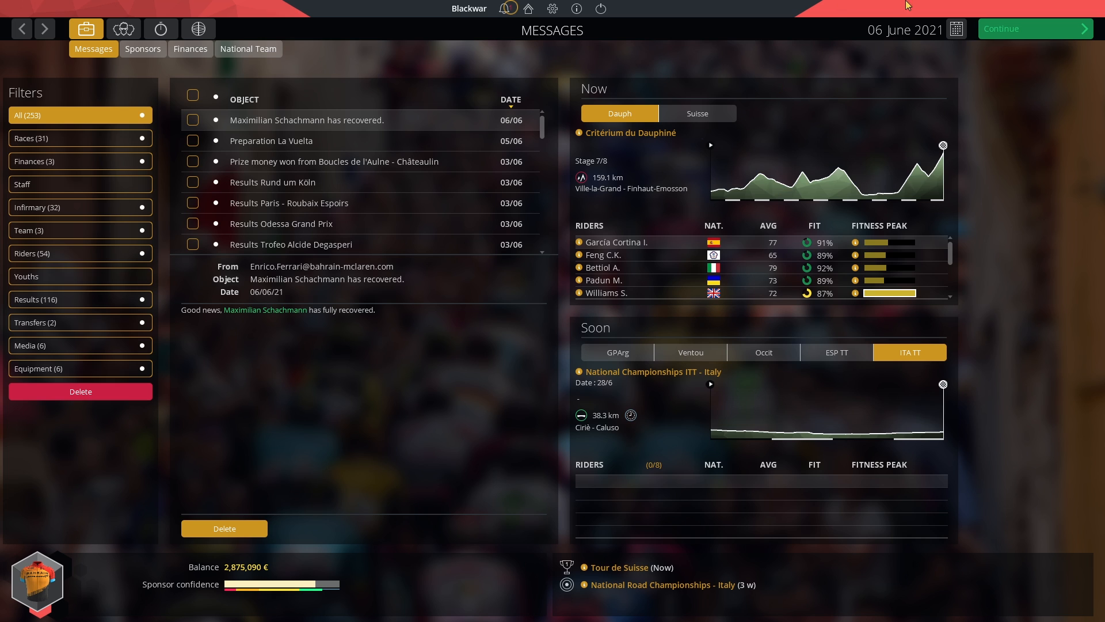
- Open the career calendar and review the Spain, Italy, France and Netherlands ITT national championship profiles on 28 June
left_click(956, 29)
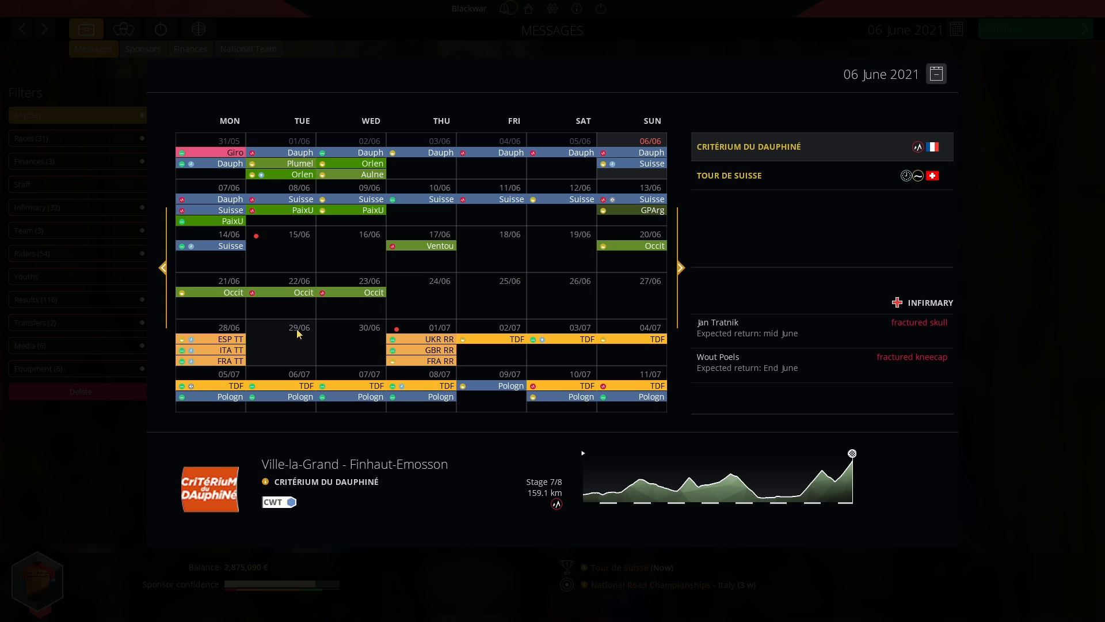
left_click(242, 329)
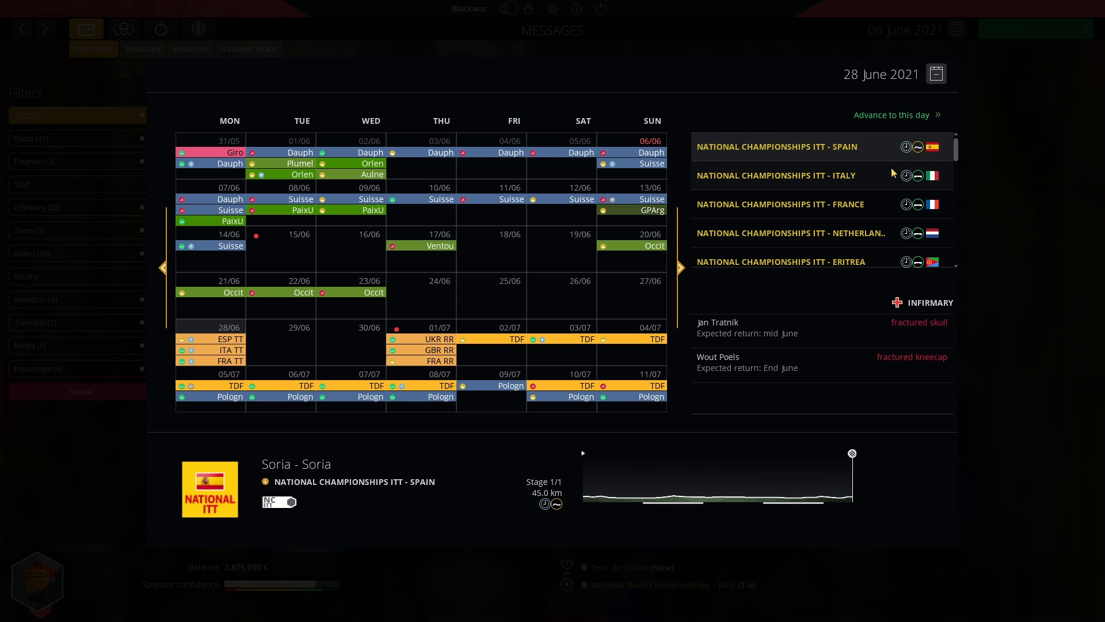
left_click(894, 172)
left_click(890, 205)
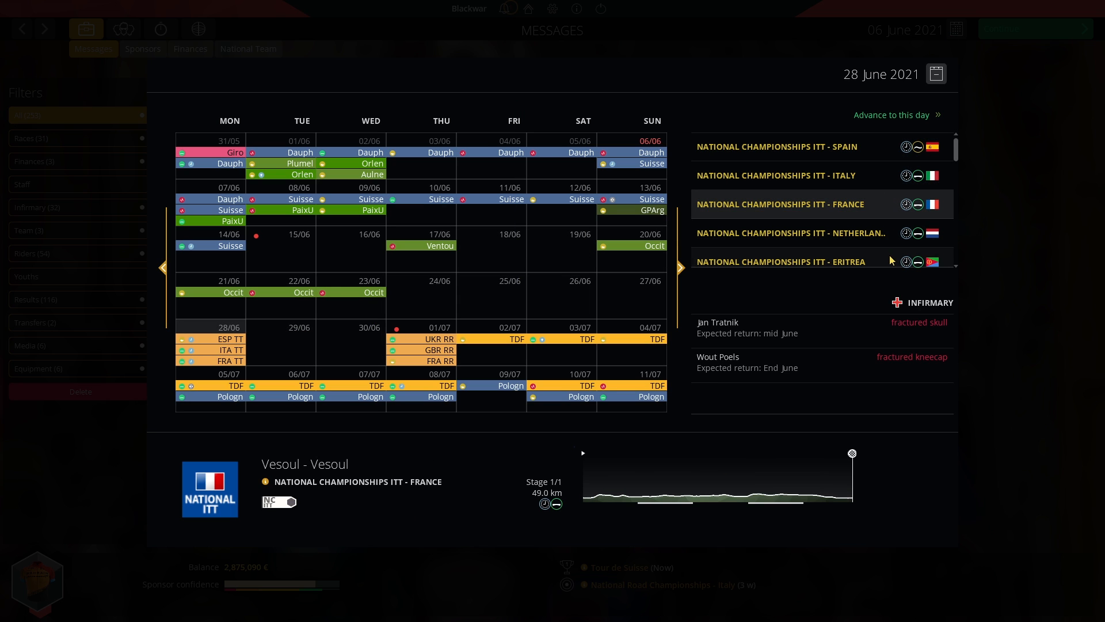
left_click(896, 260)
left_click(897, 238)
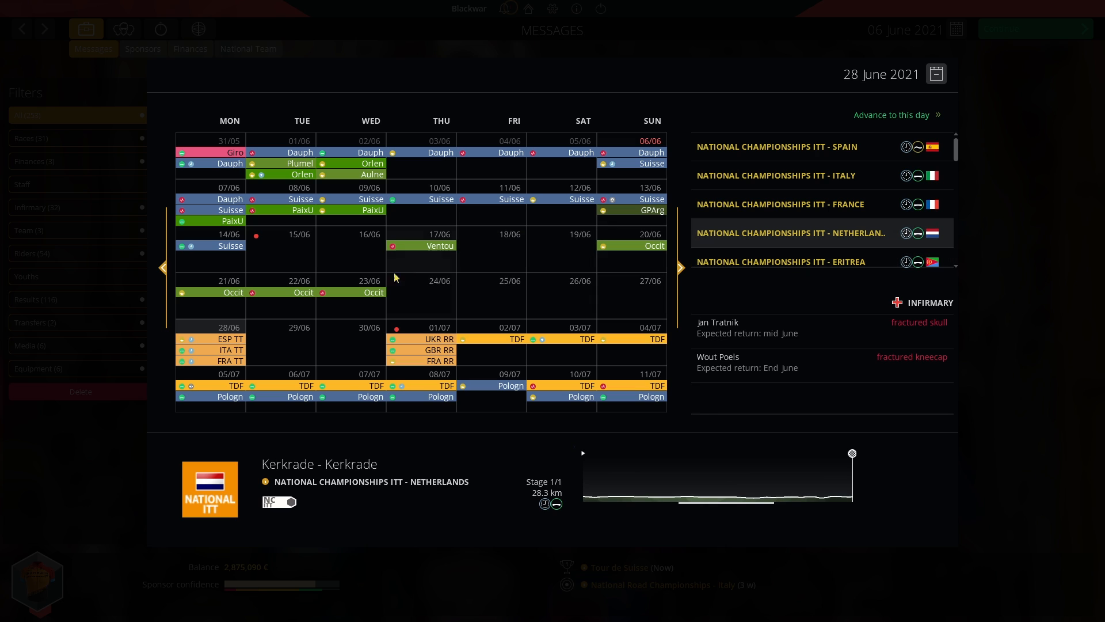
- Review the Ukraine, Great Britain and France national road championship profiles on 1 July, and close the calendar
left_click(426, 340)
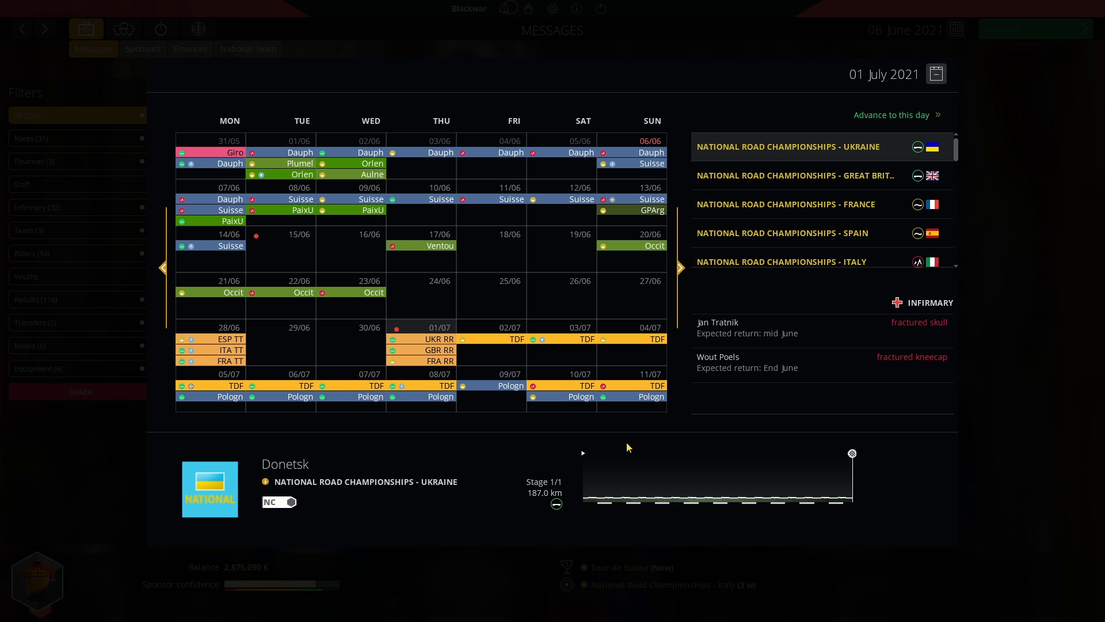
left_click(925, 181)
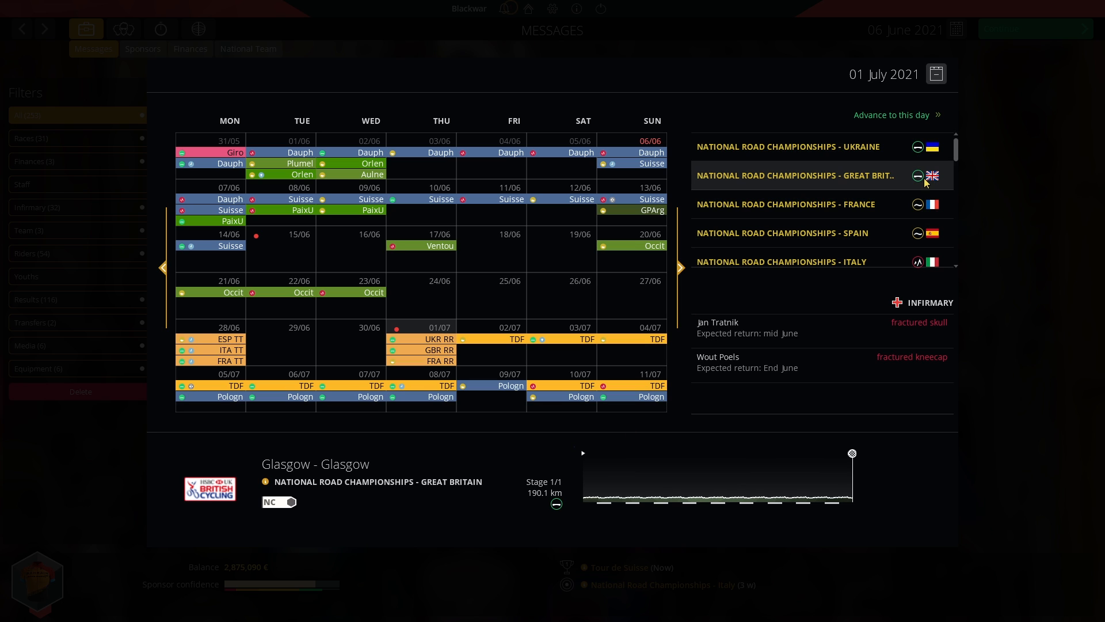
left_click(894, 208)
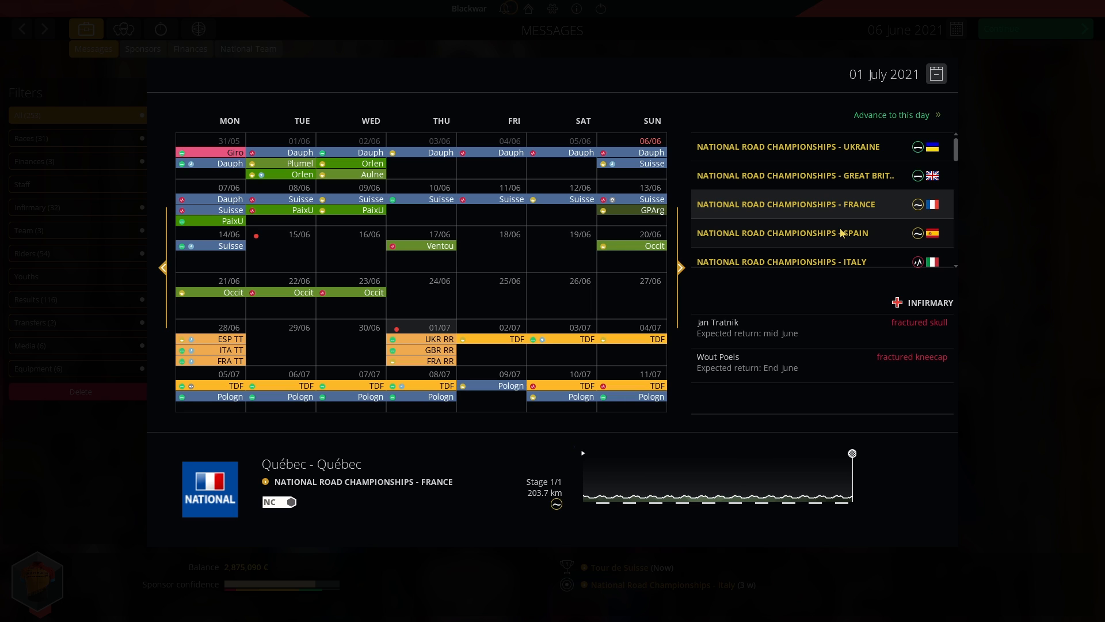
left_click(937, 73)
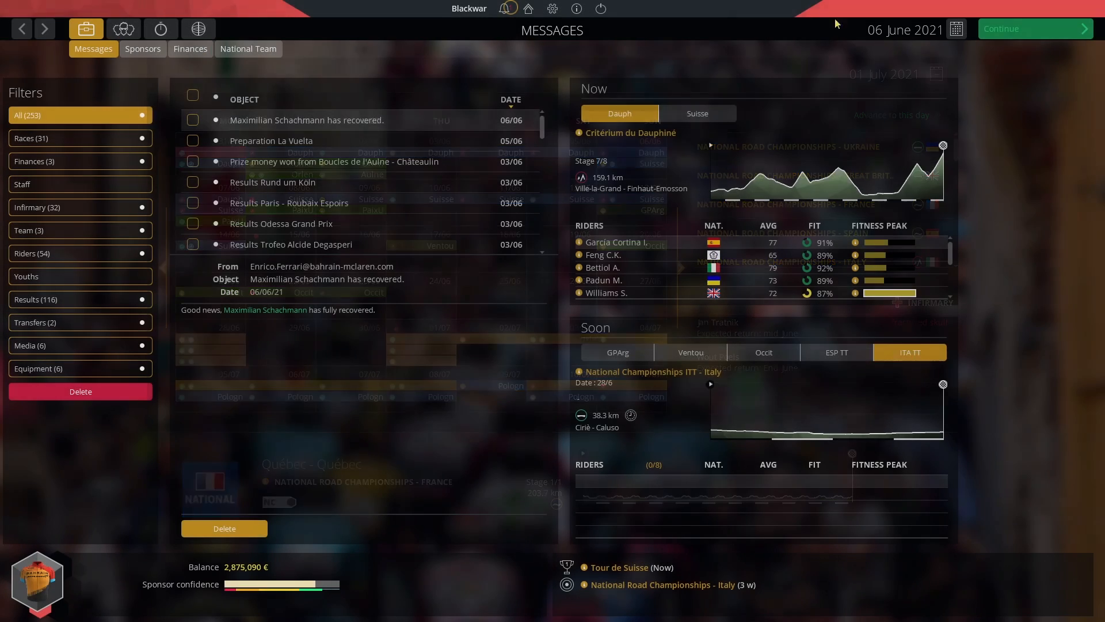
- Leave the career and create a single-player one-off race using the WorldDB 2020 (version 0.9.9) data pack, continuing despite the mod check
left_click(527, 8)
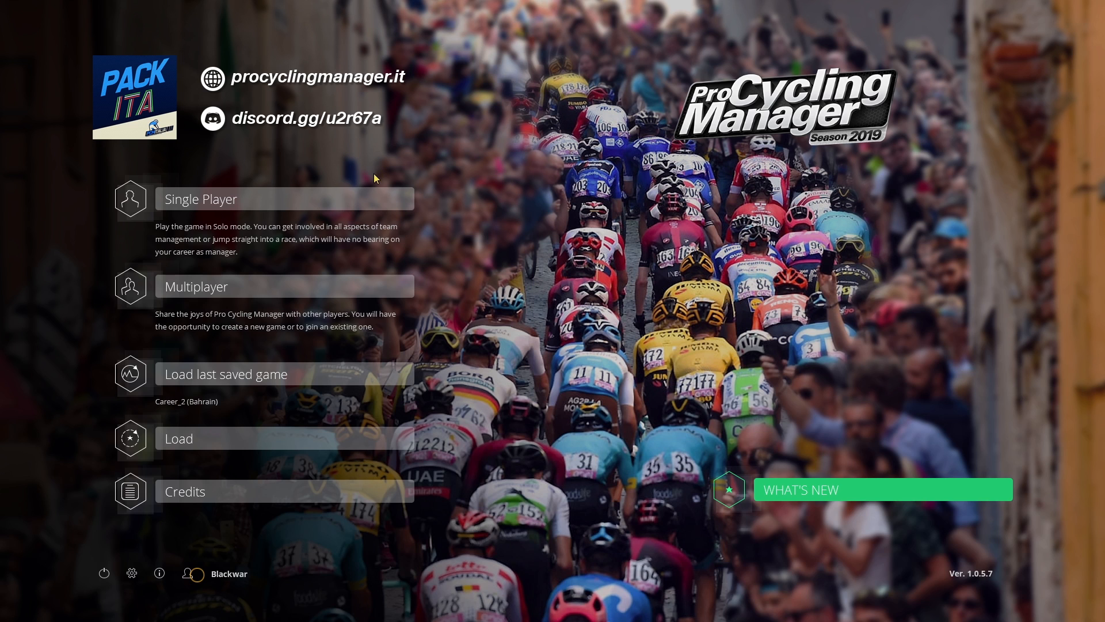
left_click(343, 205)
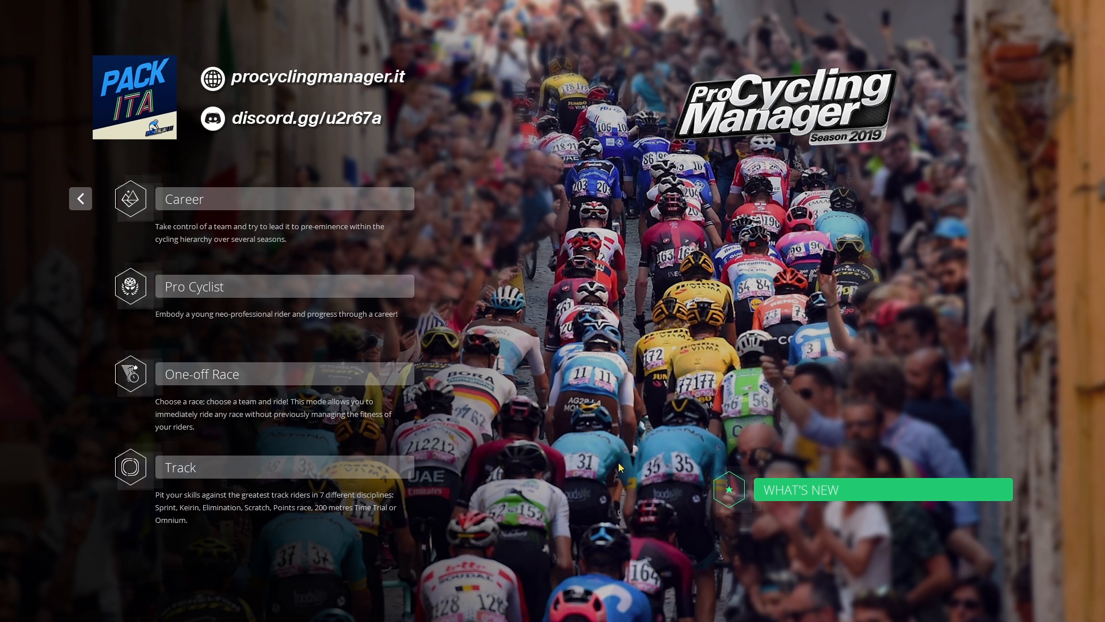
left_click(256, 386)
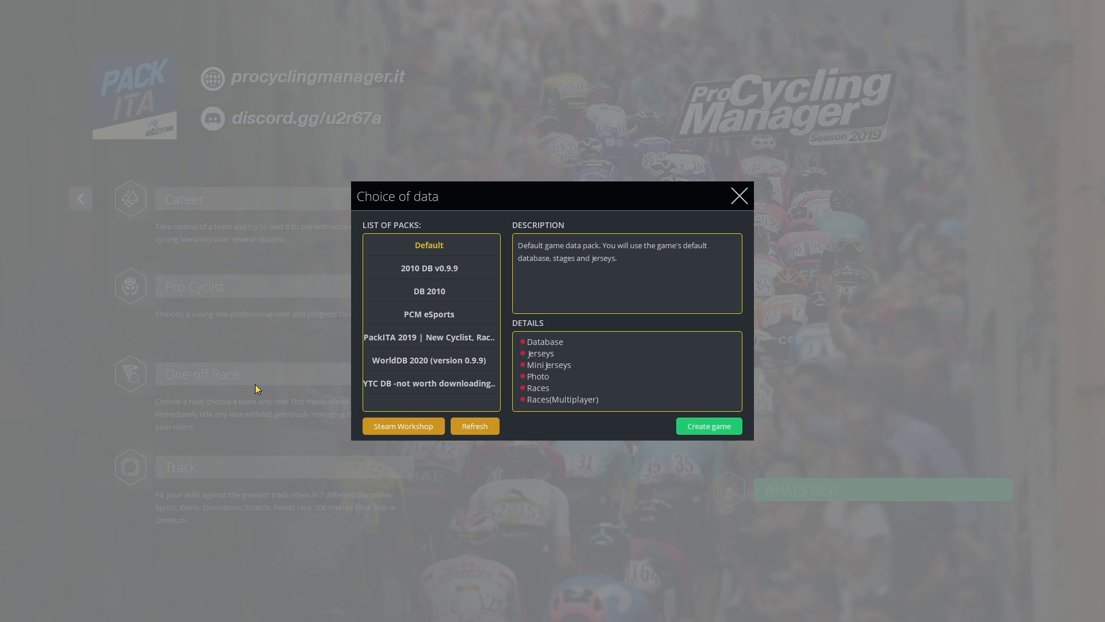
left_click(444, 363)
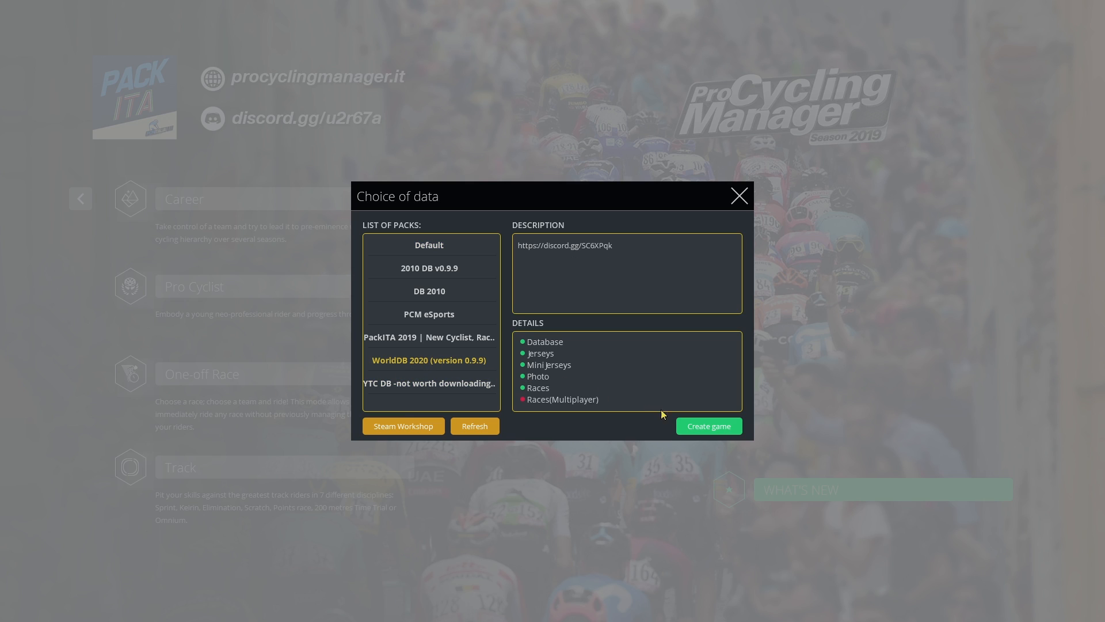
left_click(709, 426)
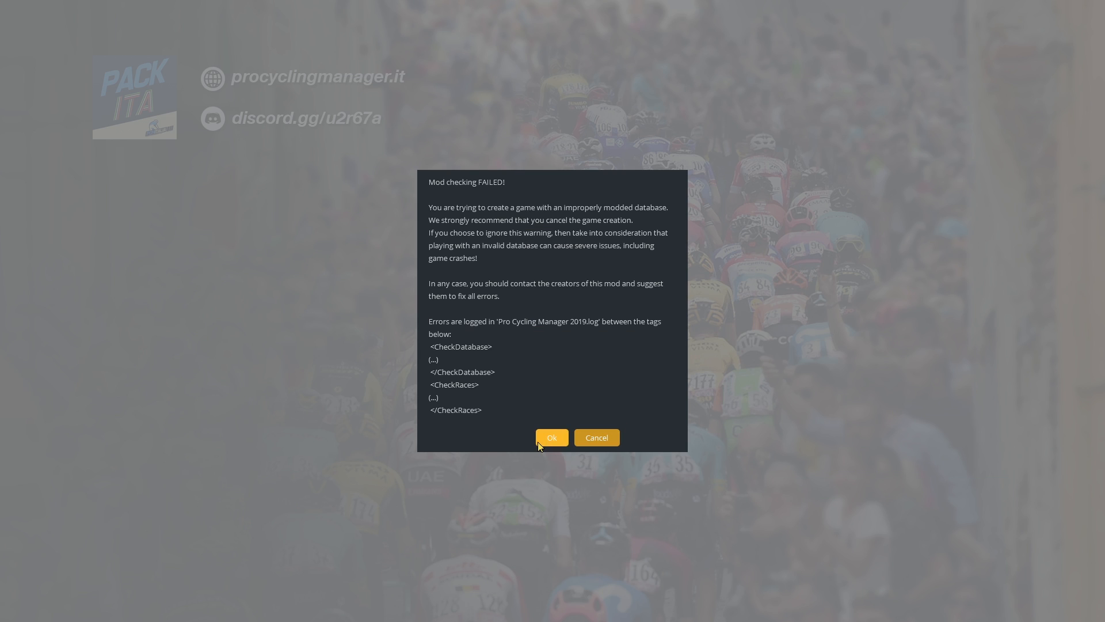
left_click(541, 440)
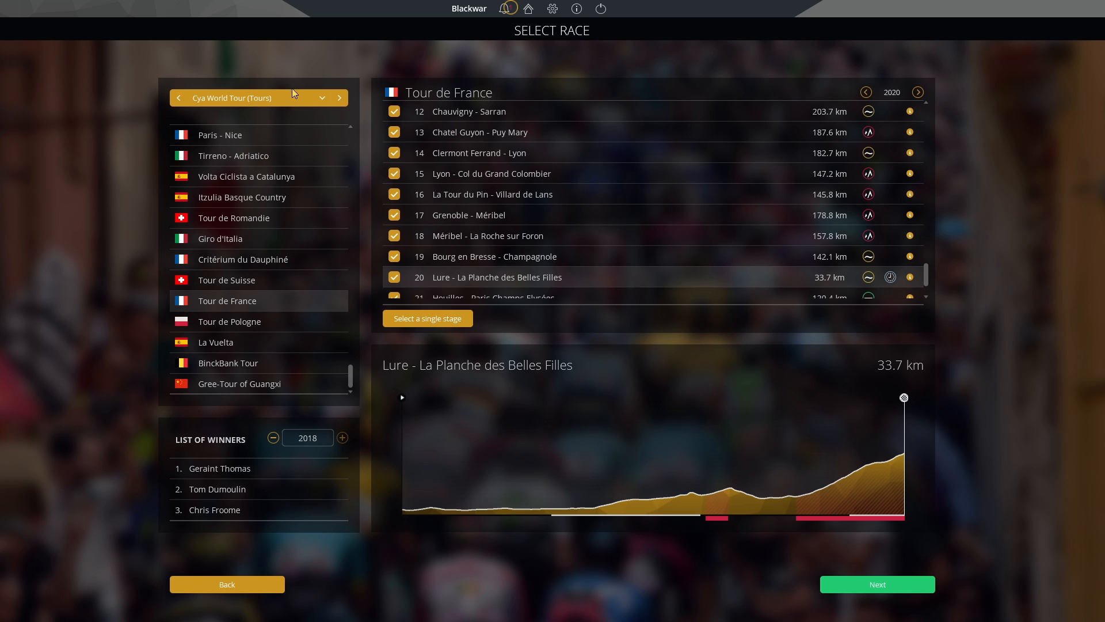
- Set the race category to NC and select National Road Championships - France
left_click(286, 93)
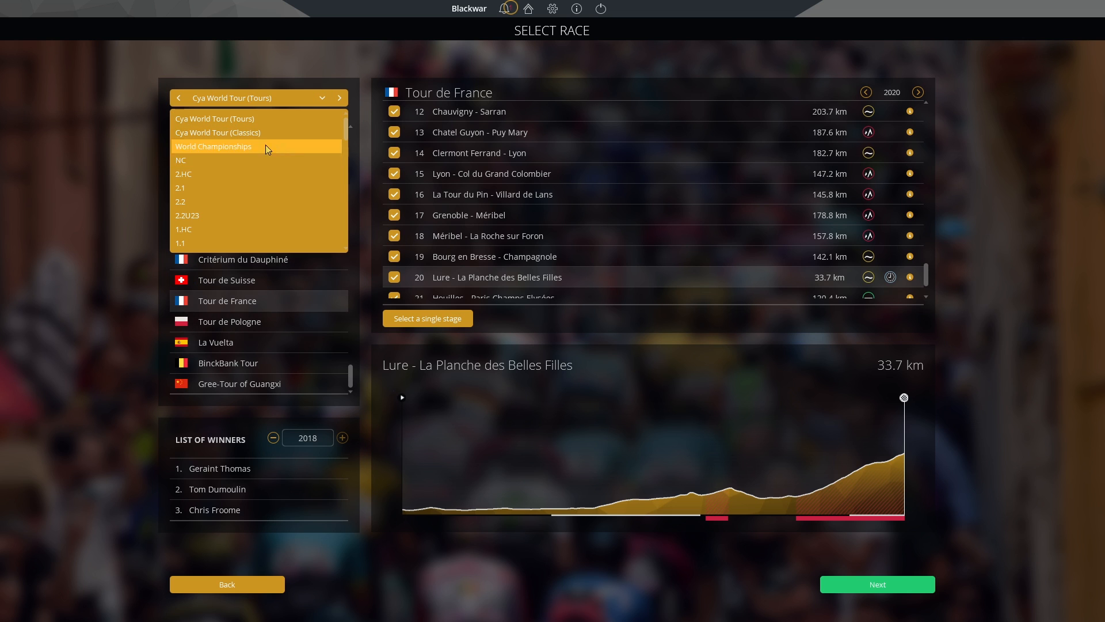
left_click(671, 230)
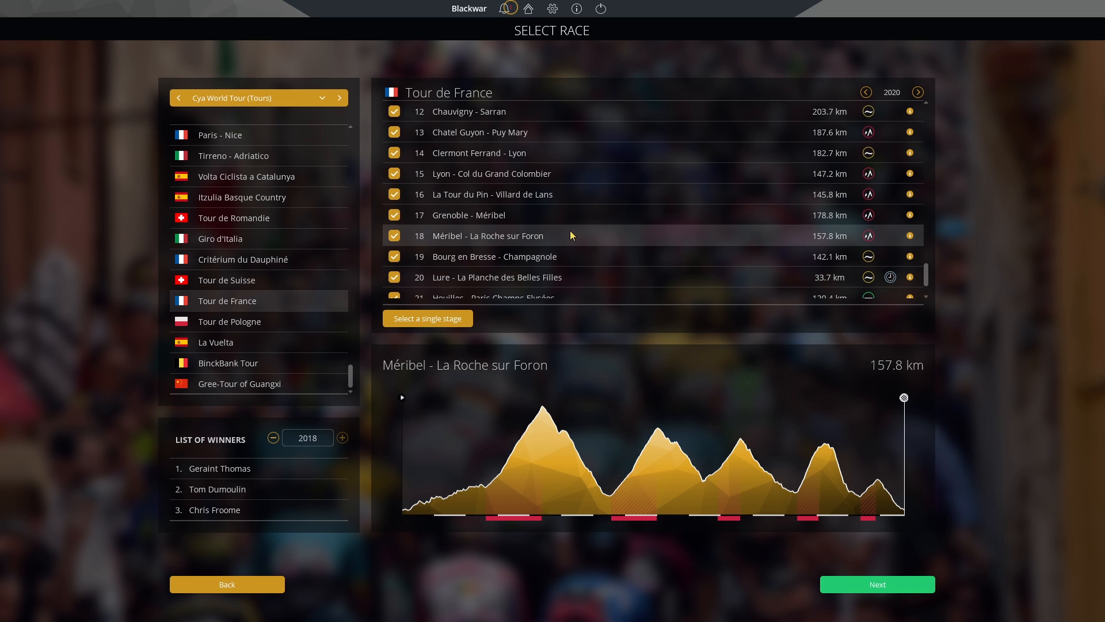
left_click(201, 99)
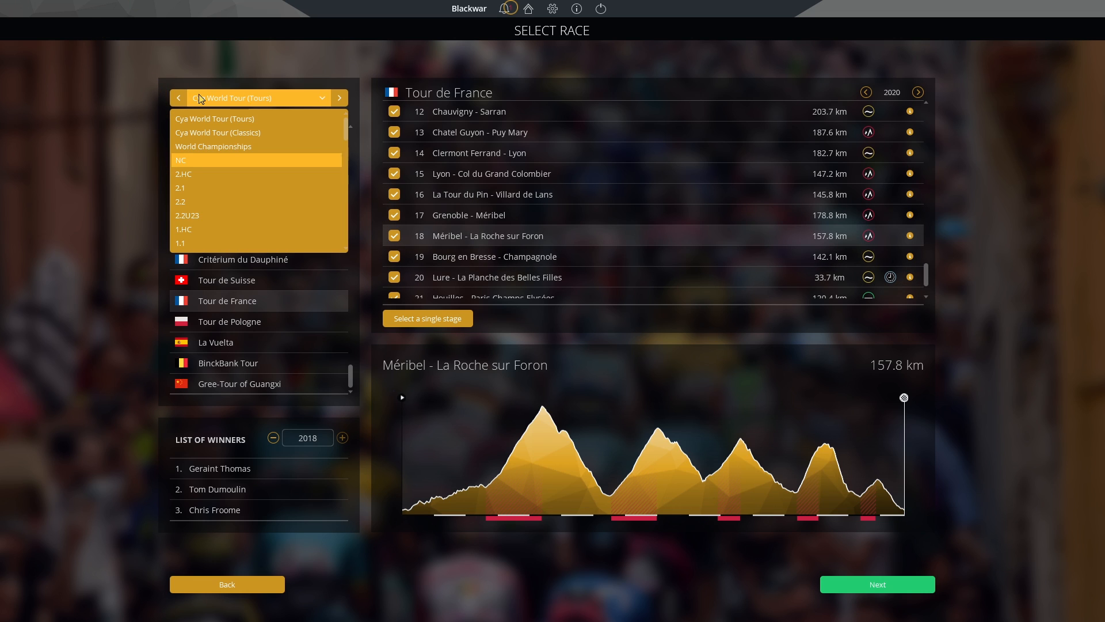
left_click(235, 165)
scroll(269, 243, "down", 2)
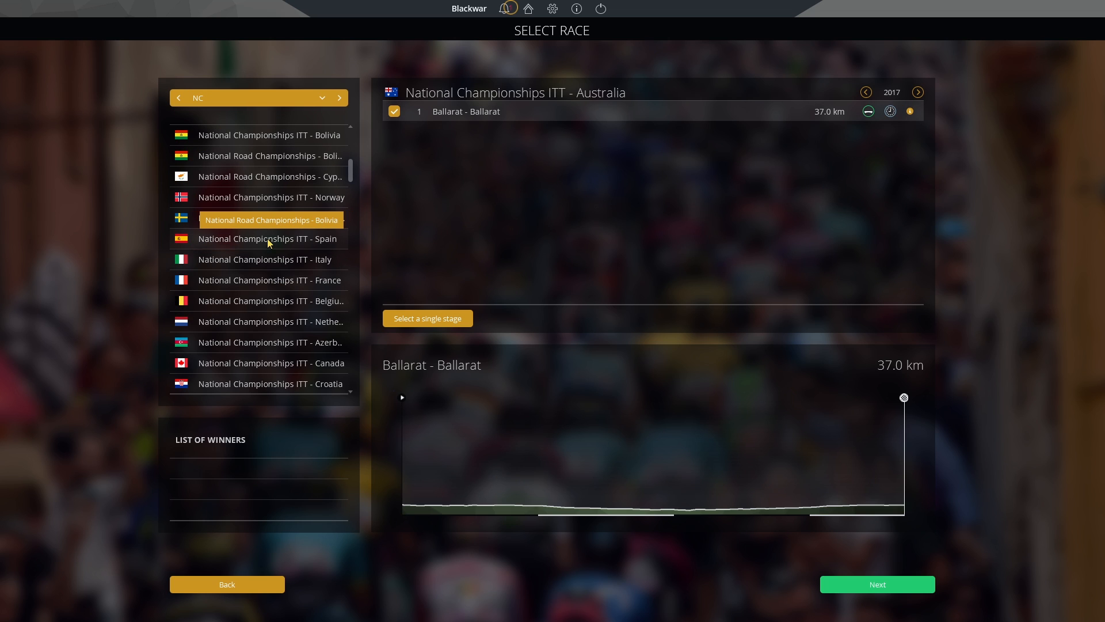
scroll(299, 301, "down", 5)
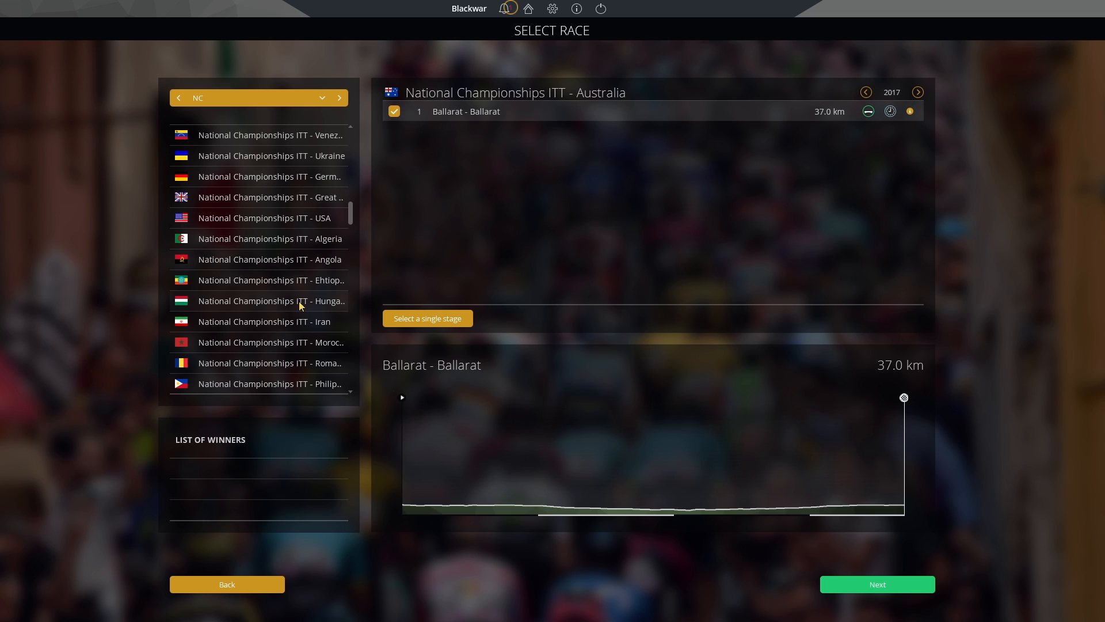
scroll(299, 302, "down", 10)
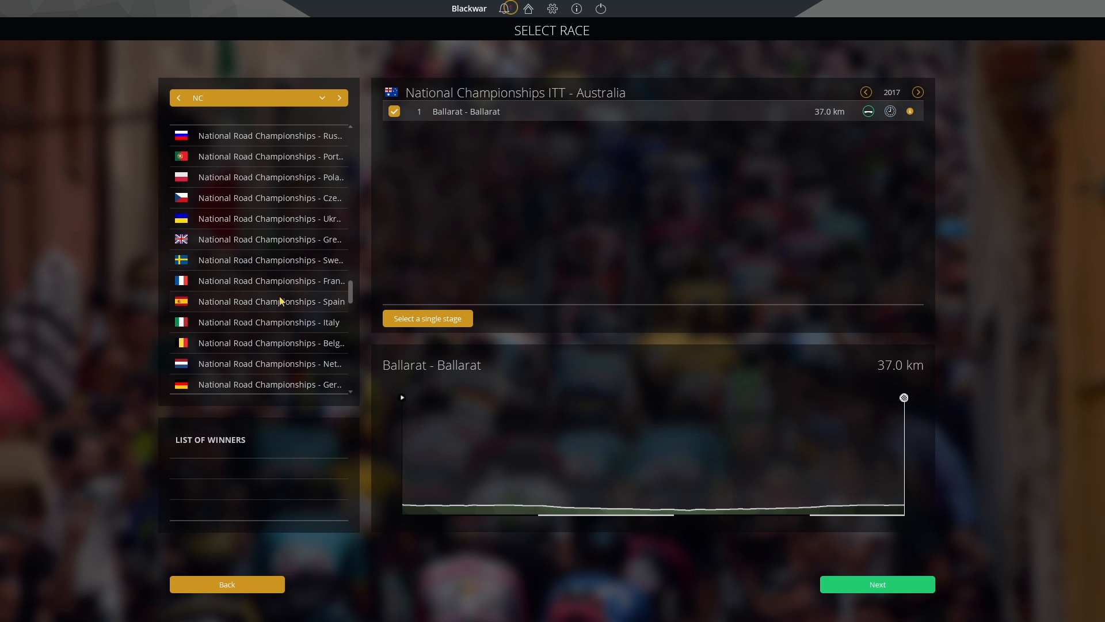
left_click(264, 282)
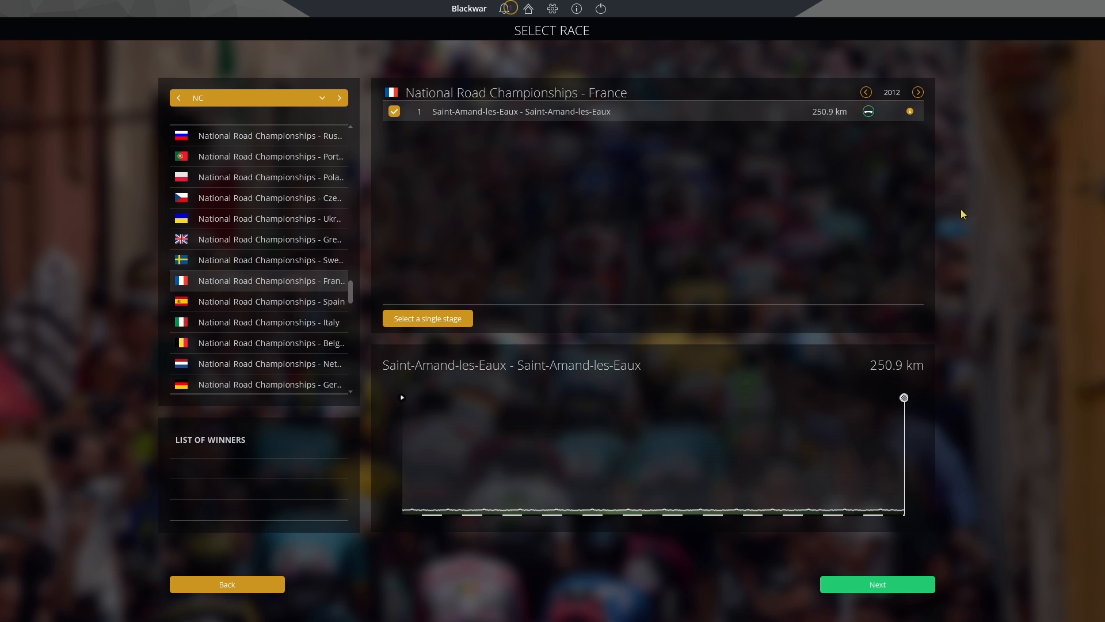
- Browse the alternative stage variants of the French national road race, including Mouans-Sartoux and LckntDom
left_click(865, 93)
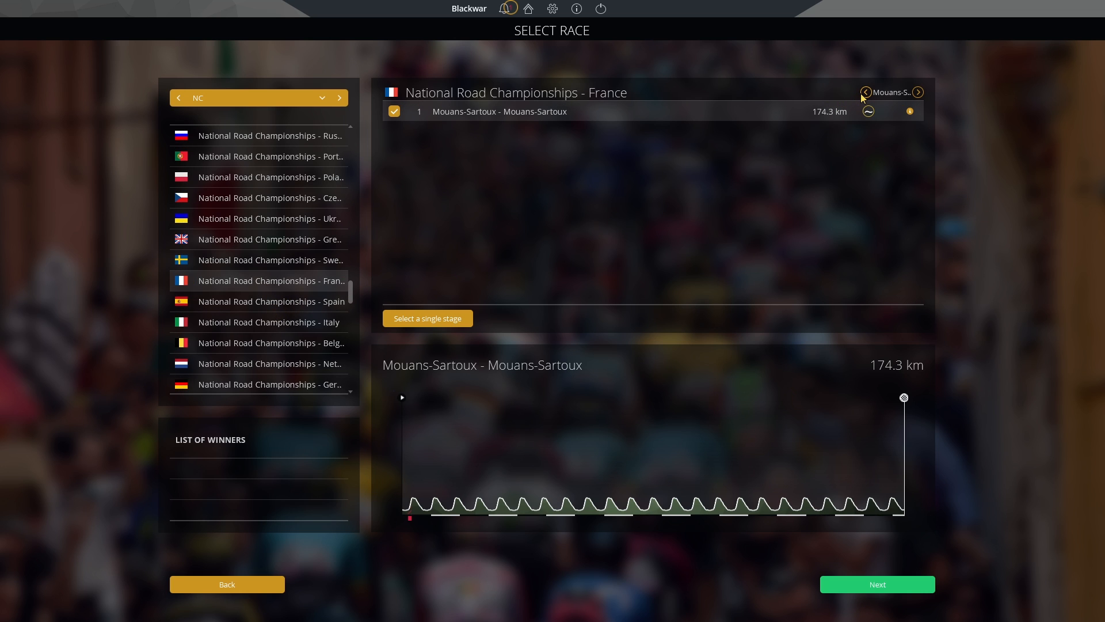
left_click(865, 93)
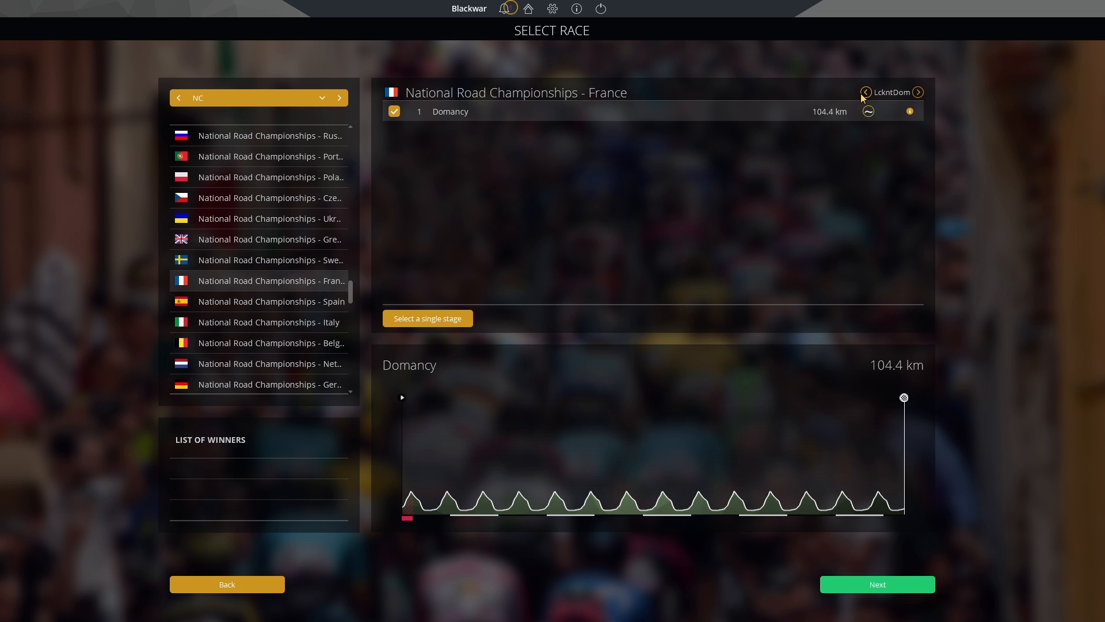
left_click(866, 93)
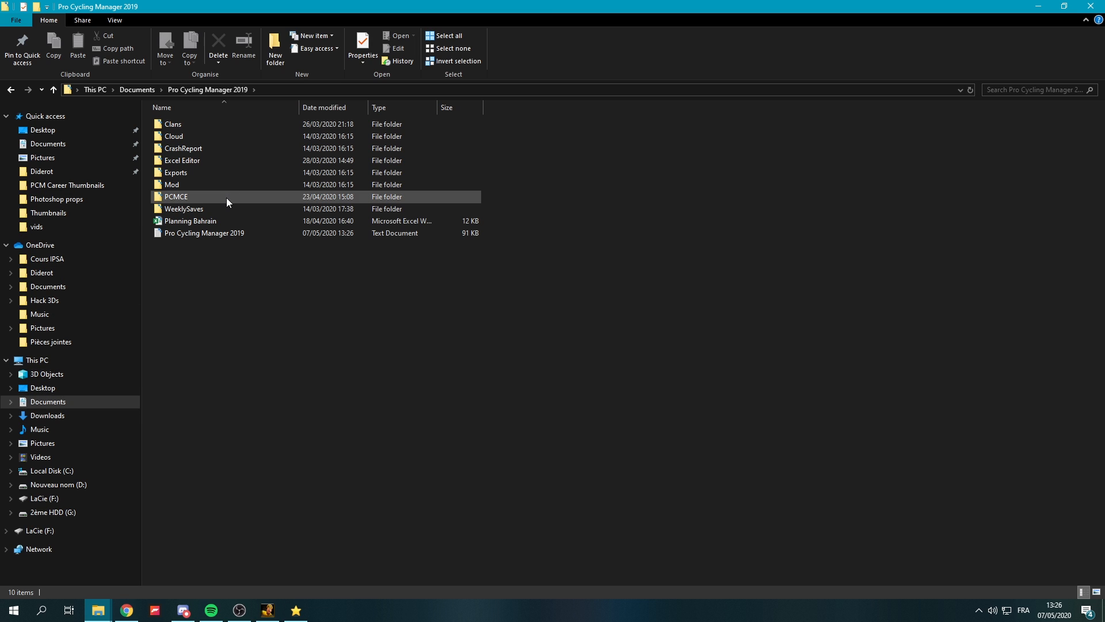
- Open the player profile's save folder inside the Cloud folder to view the career save files
double_click(196, 136)
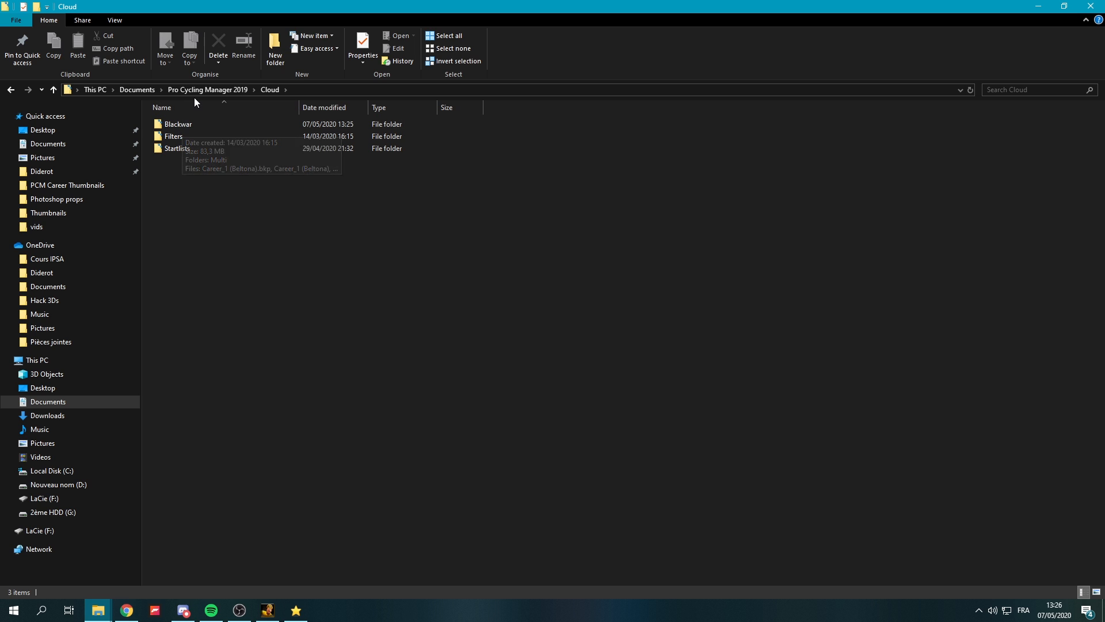
double_click(224, 123)
left_click(314, 366)
left_click(674, 454)
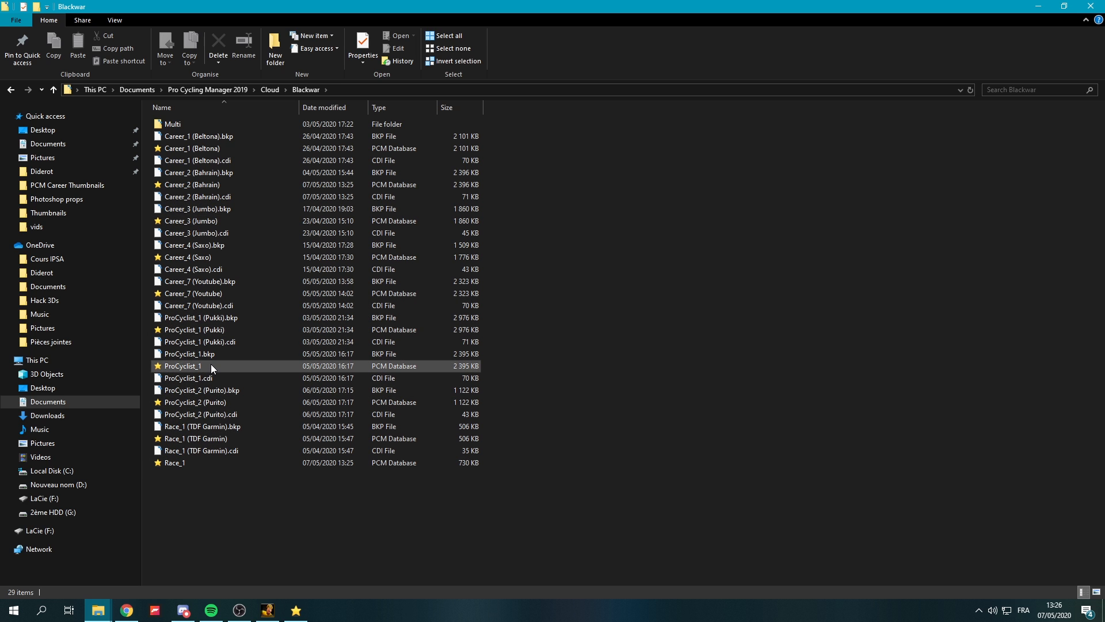
left_click_drag(714, 401, 851, 265)
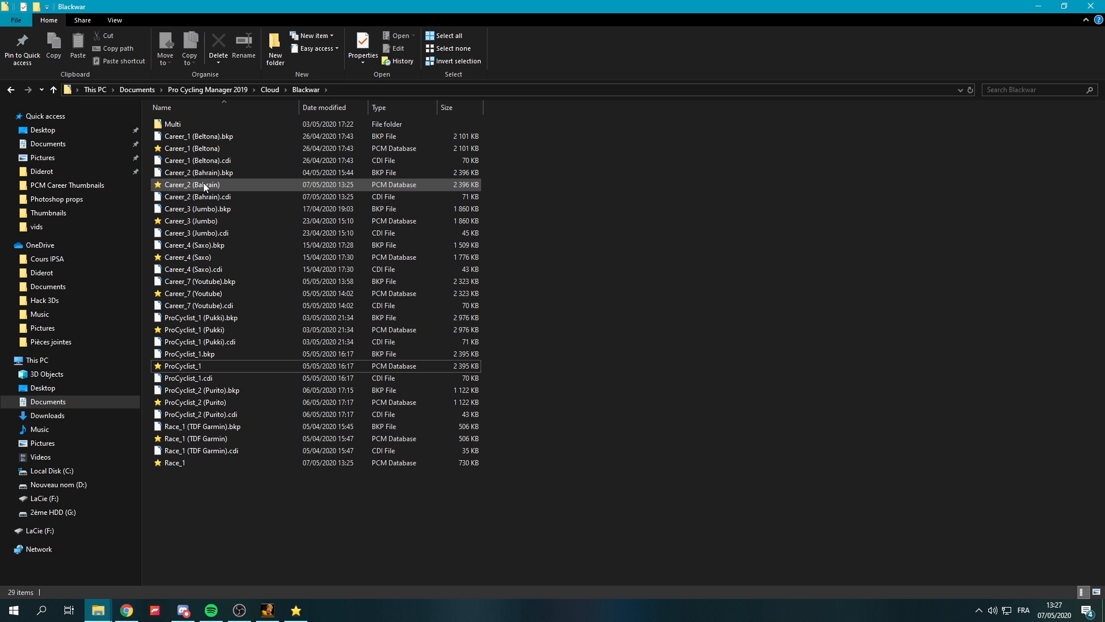
- Switch to PCM Fast Editor, view the Cyclists table and open the STA_stage table of the Career_2 (Bahrain) database
left_click(286, 612)
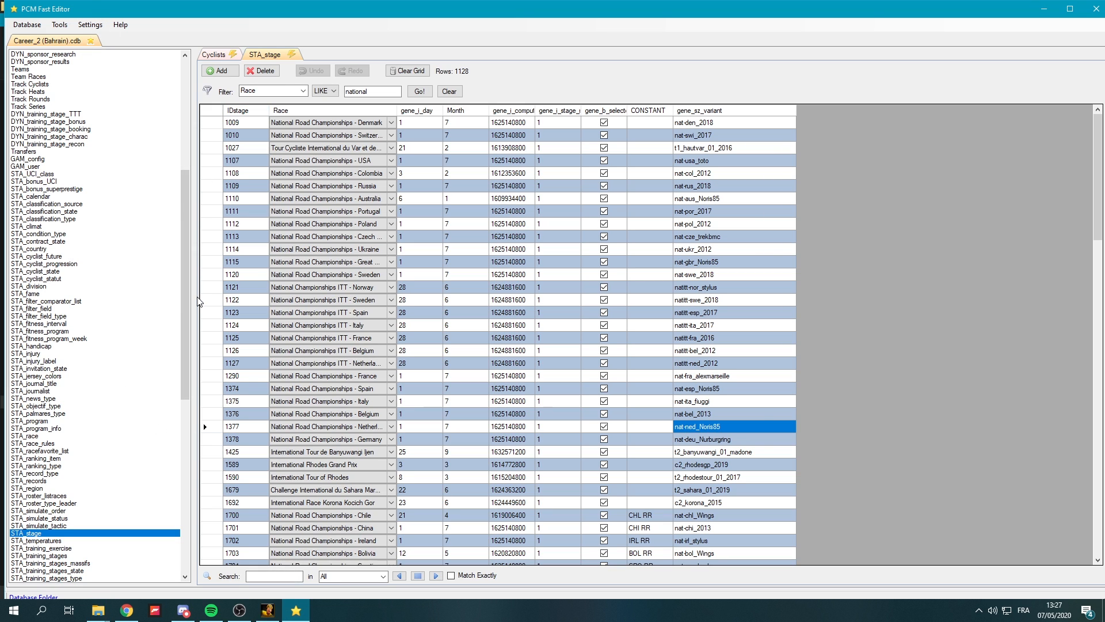
left_click_drag(185, 279, 181, 170)
left_click(213, 54)
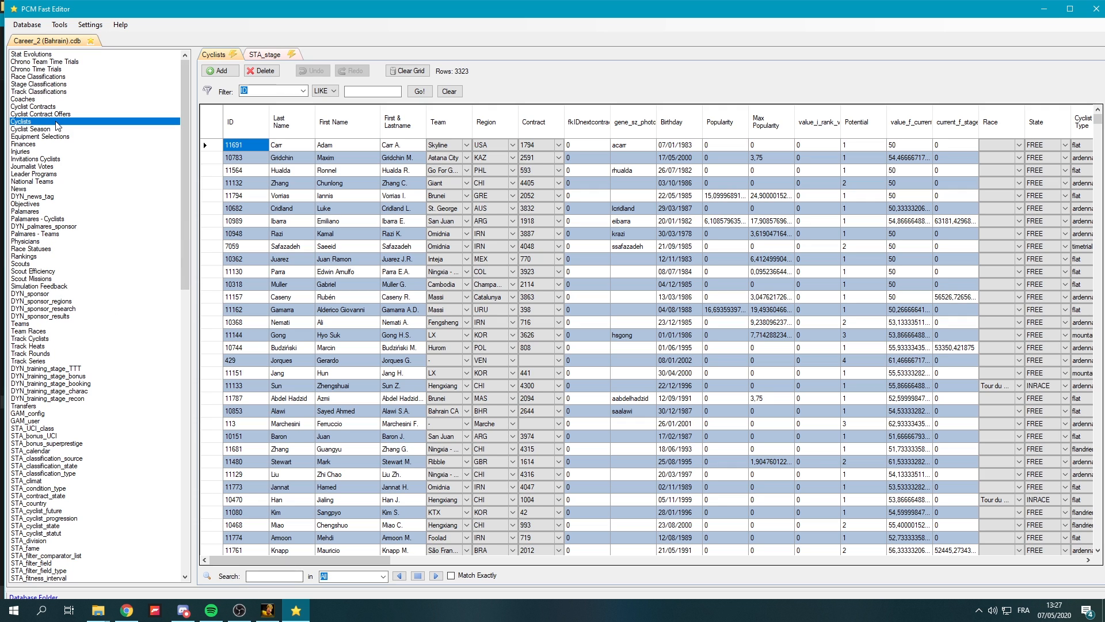
left_click_drag(185, 264, 175, 467)
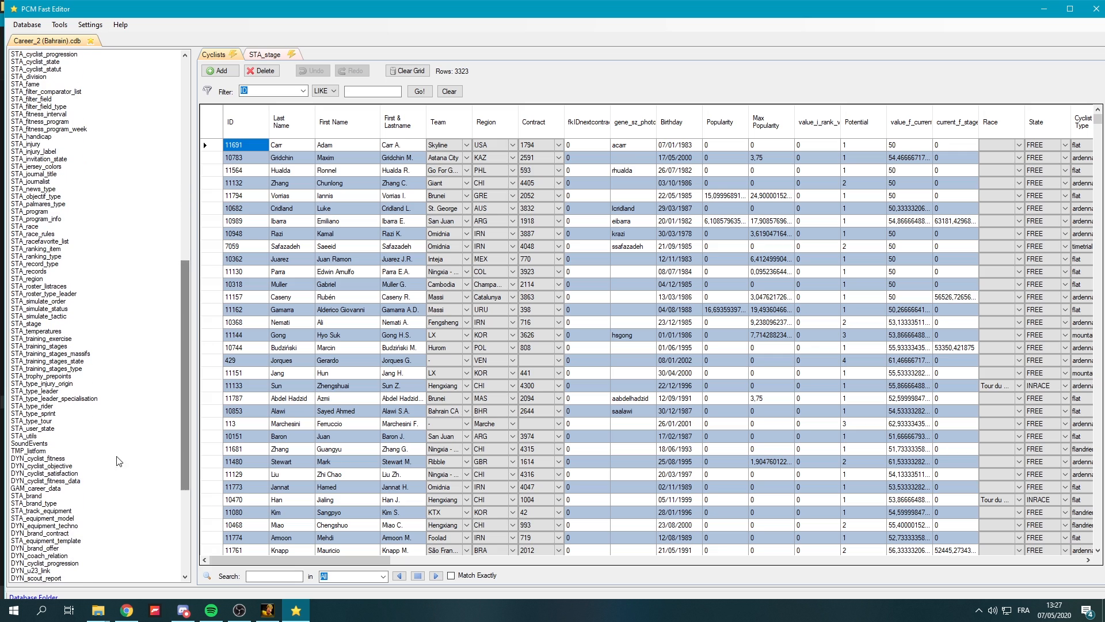
double_click(26, 324)
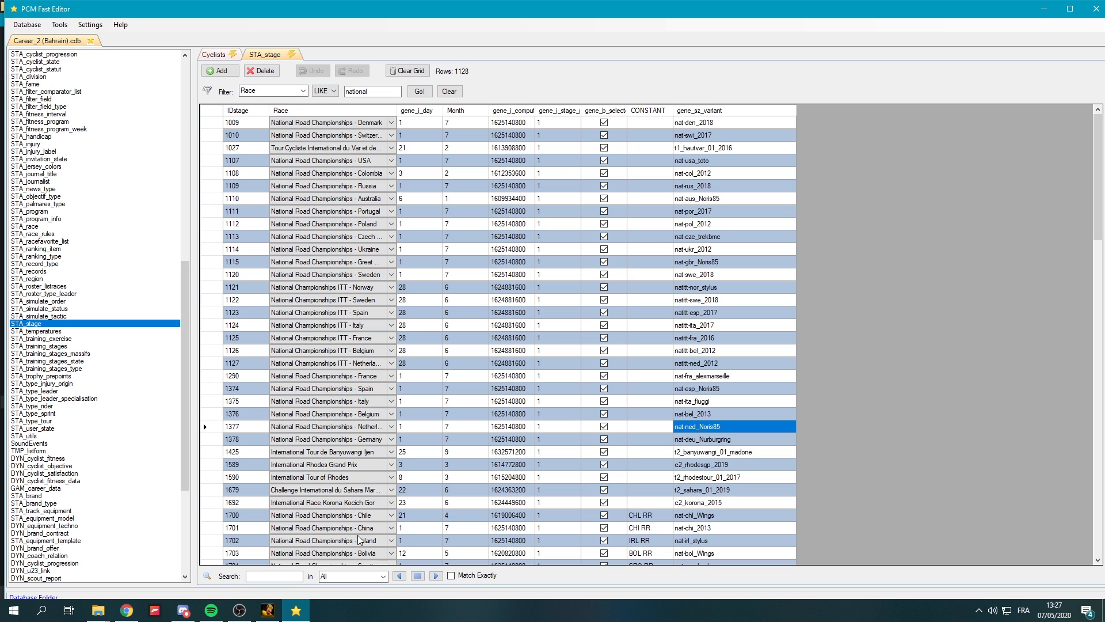
- Clear the race filter in STA_stage and sort the rows by IDstage in ascending order
left_click(449, 92)
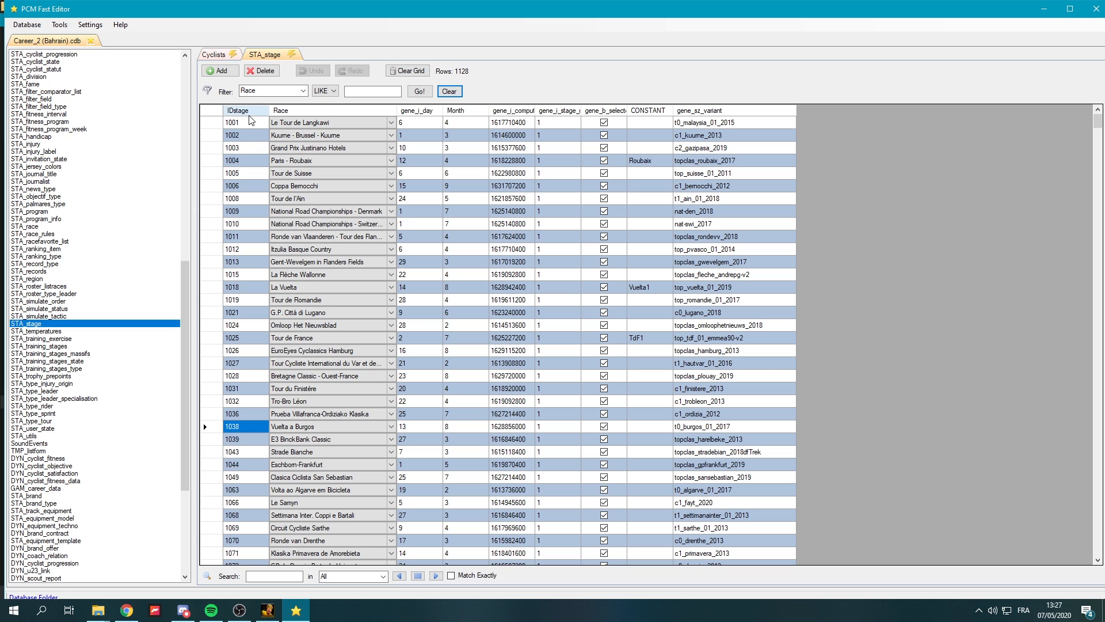
left_click(247, 114)
left_click(256, 108)
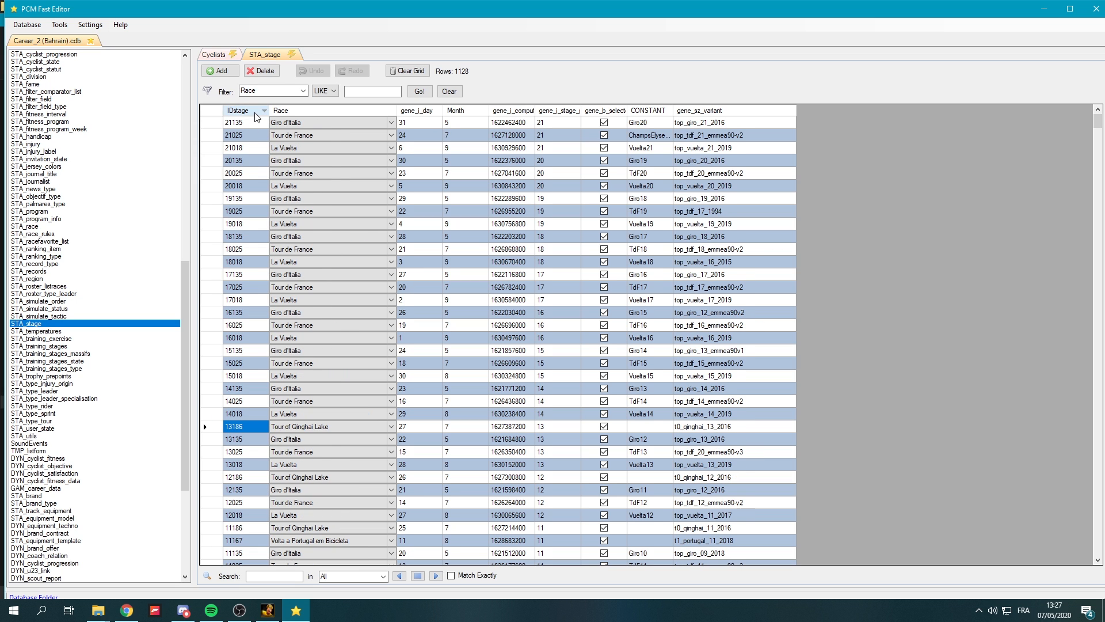
left_click(254, 113)
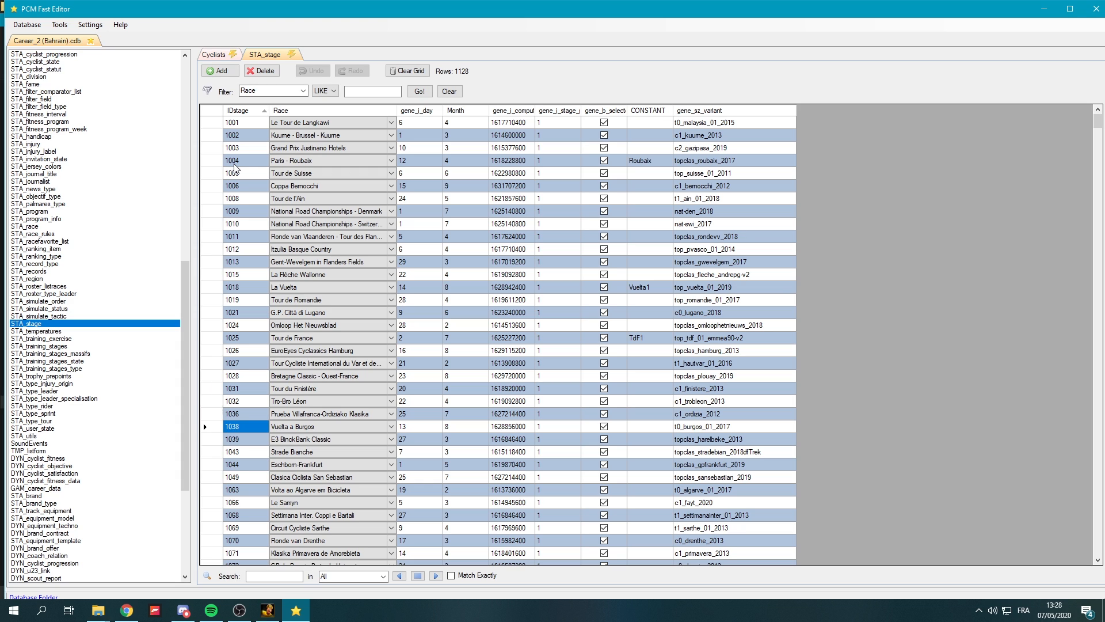
- Filter the STA_stage rows to races whose name contains "national"
left_click(362, 92)
type("national champions")
left_click(419, 92)
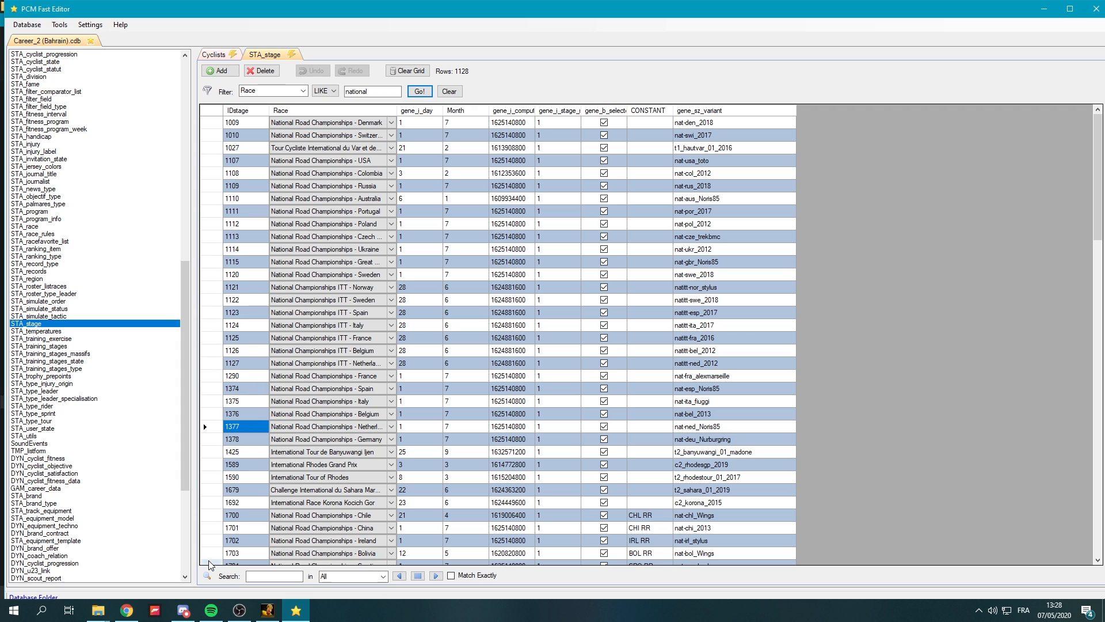
- Open the gene_sz_variant cell of the National Road Championships - France row for editing
left_click(211, 375)
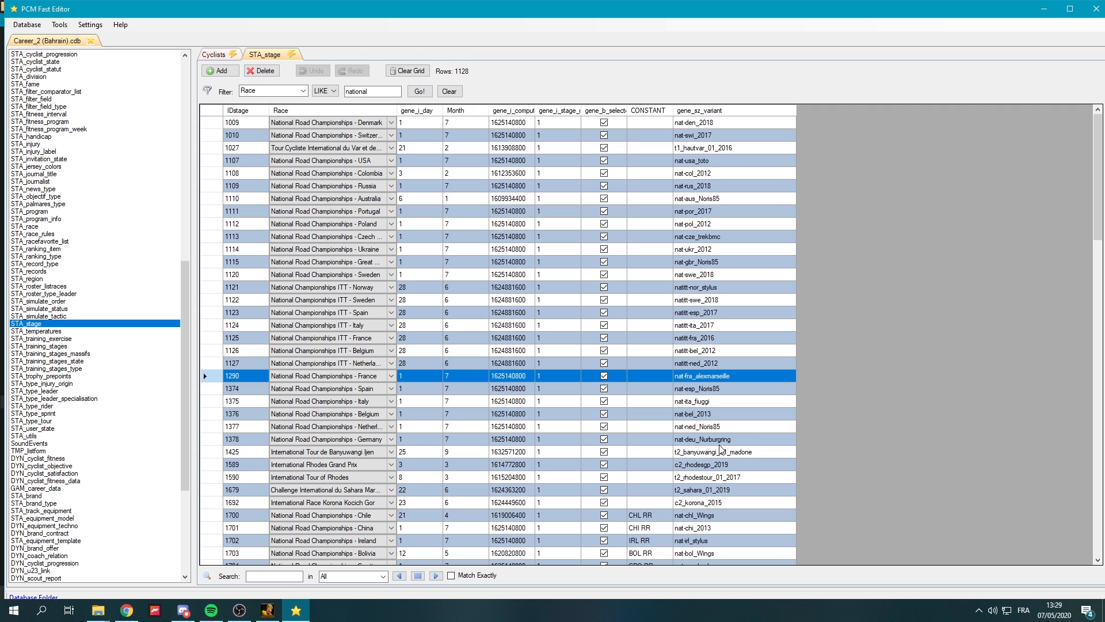
left_click(709, 381)
left_click(708, 380)
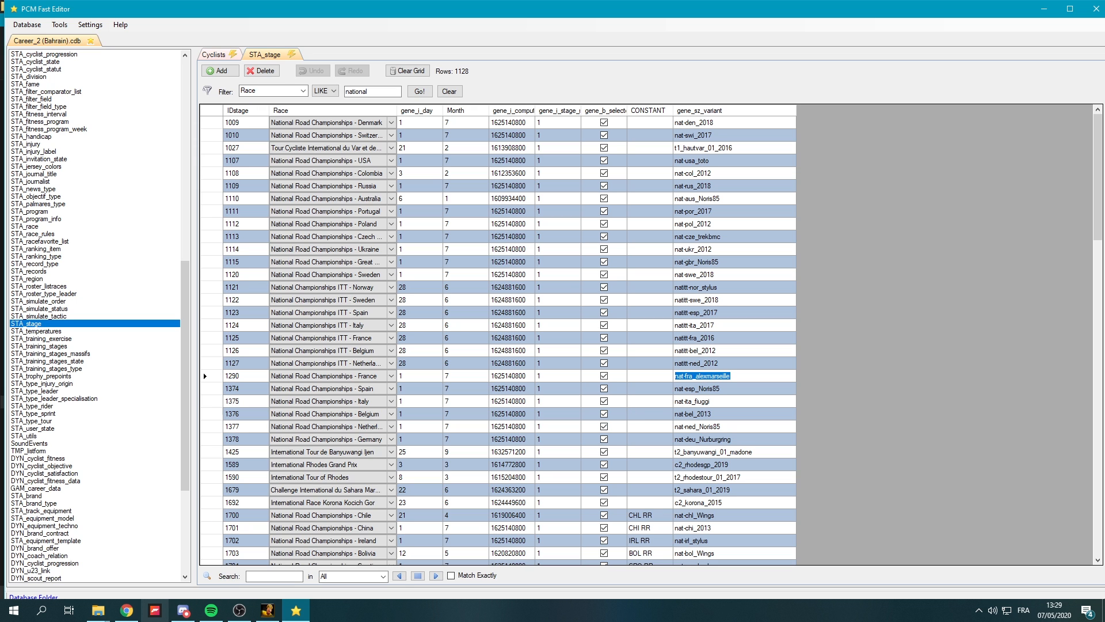
- Switch to the File Explorer window showing the Stages folder and maximize it
mouse_move(266, 613)
mouse_move(260, 569)
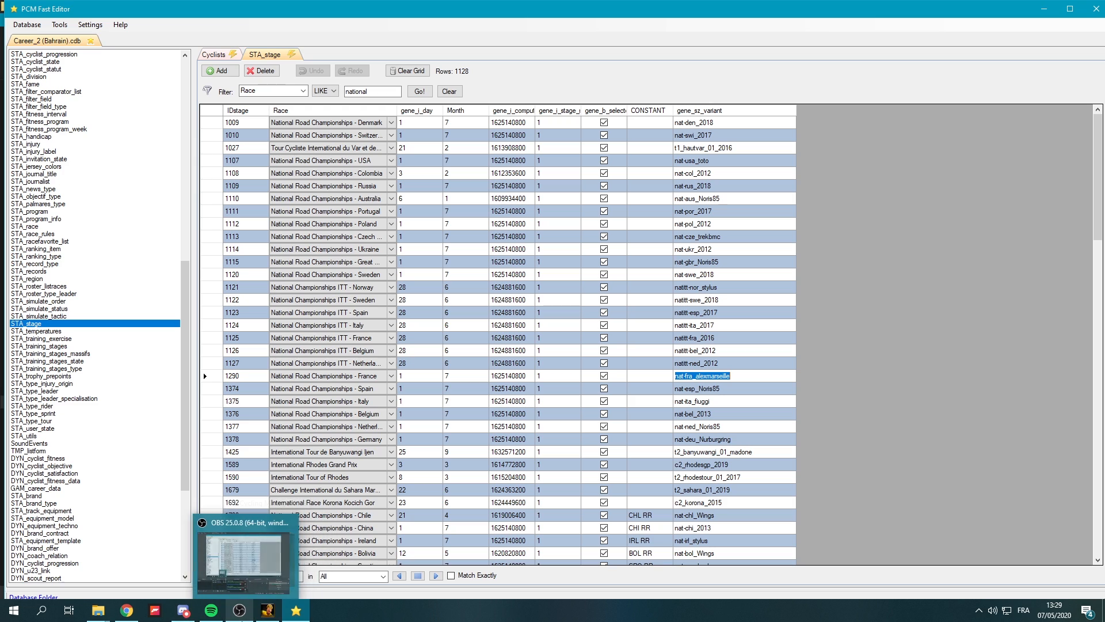
mouse_move(102, 615)
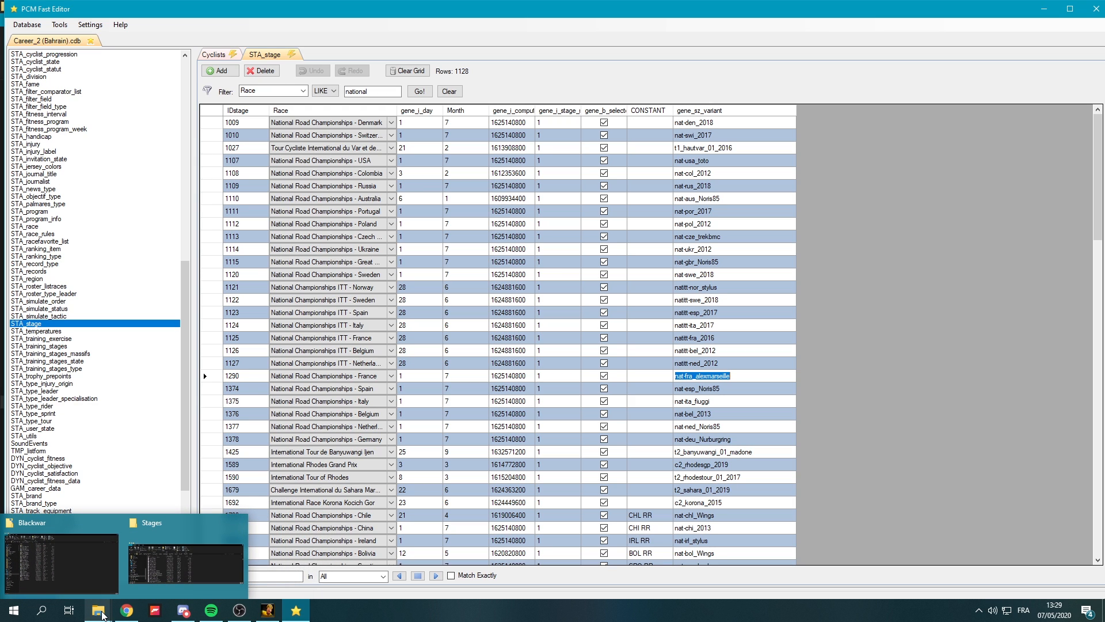
left_click(186, 561)
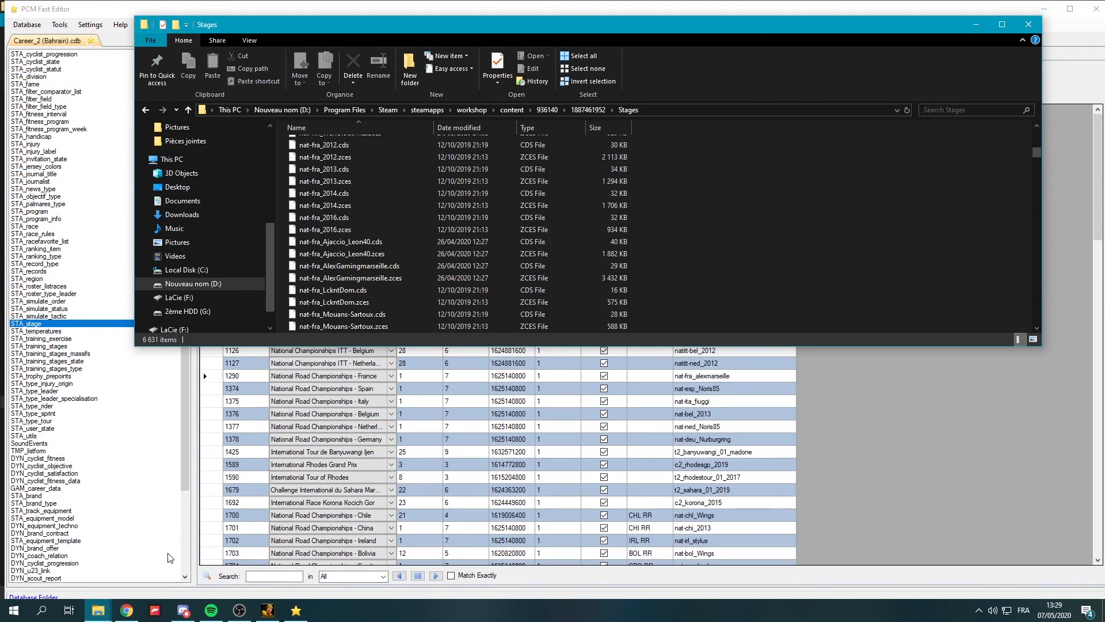
double_click(818, 27)
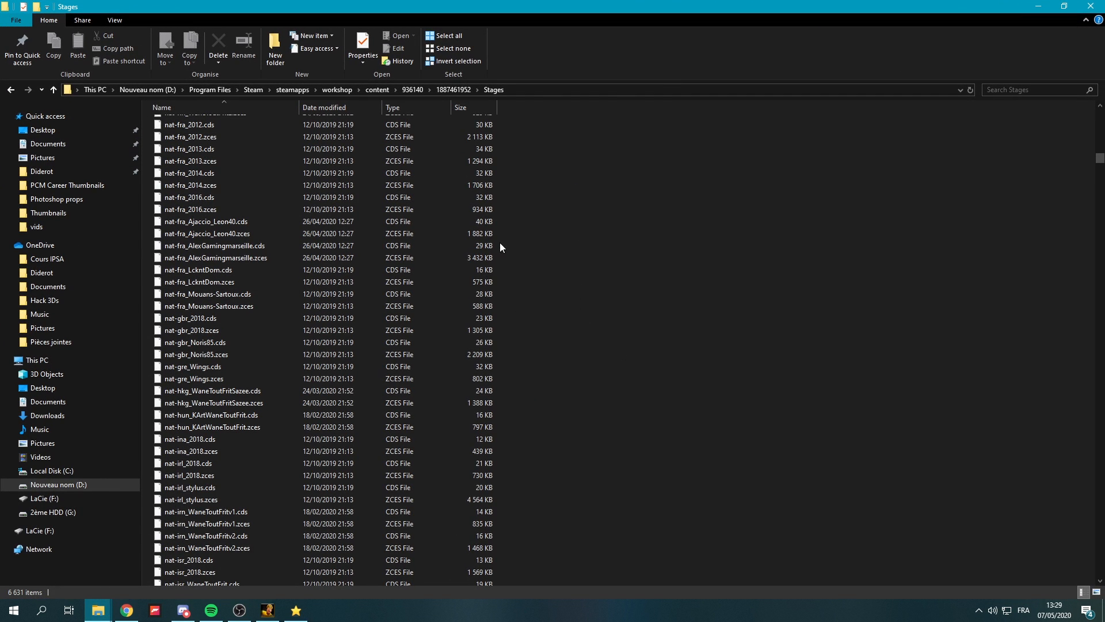
left_click(153, 91)
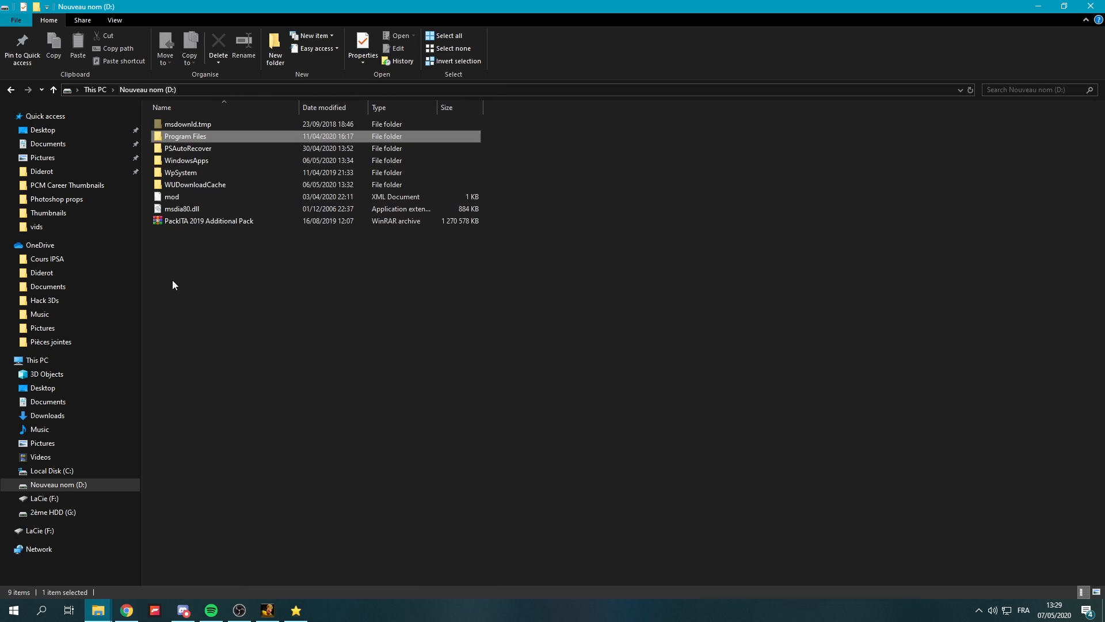
double_click(178, 137)
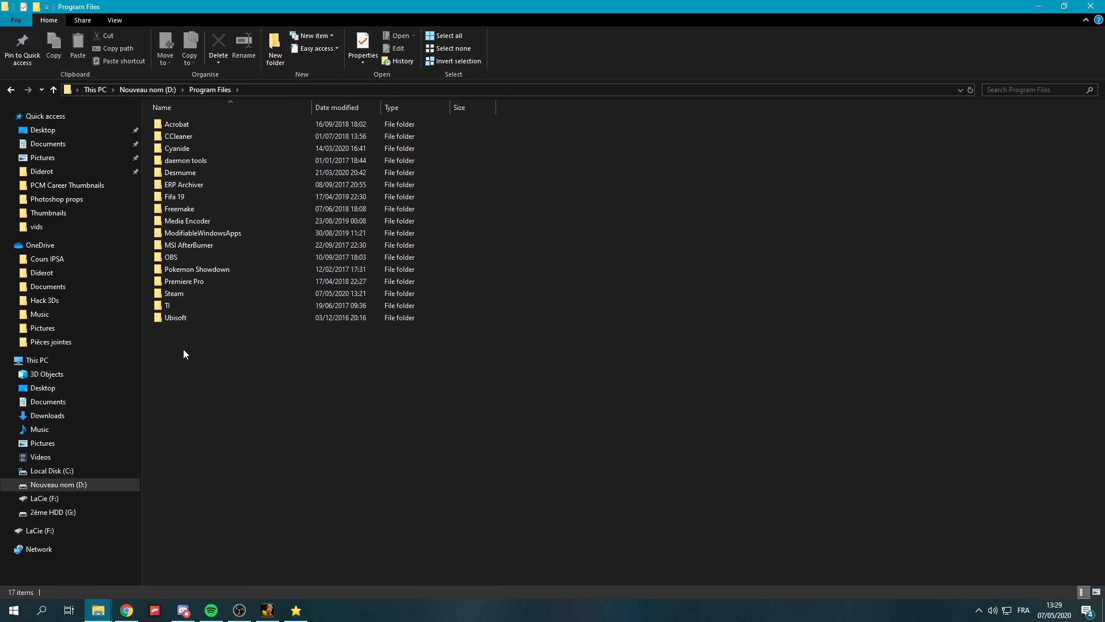
double_click(202, 294)
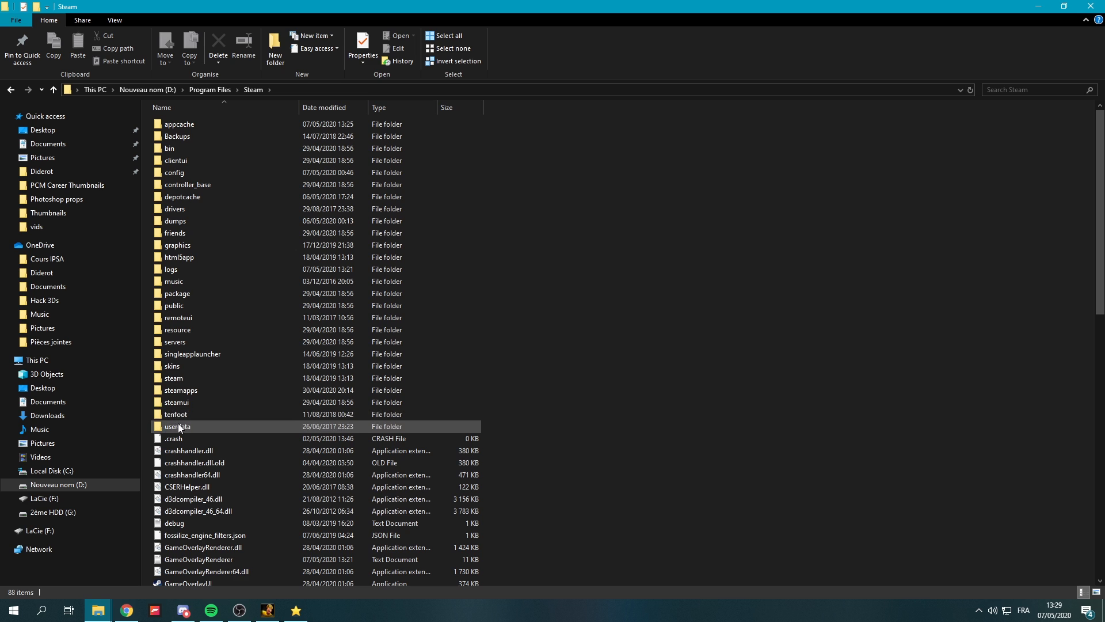
double_click(179, 390)
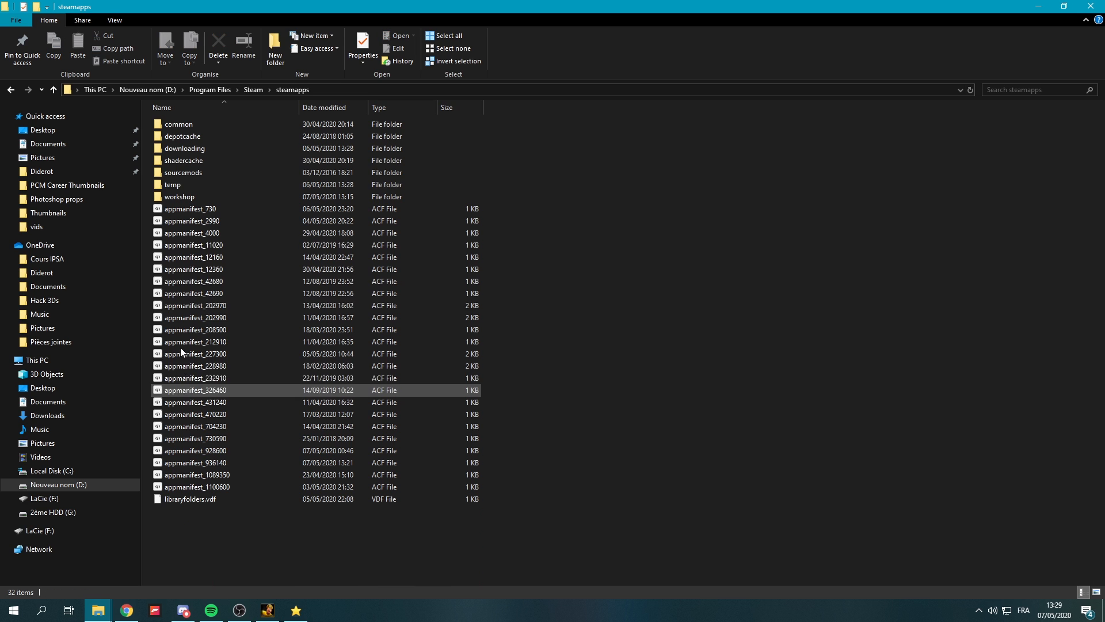
double_click(181, 194)
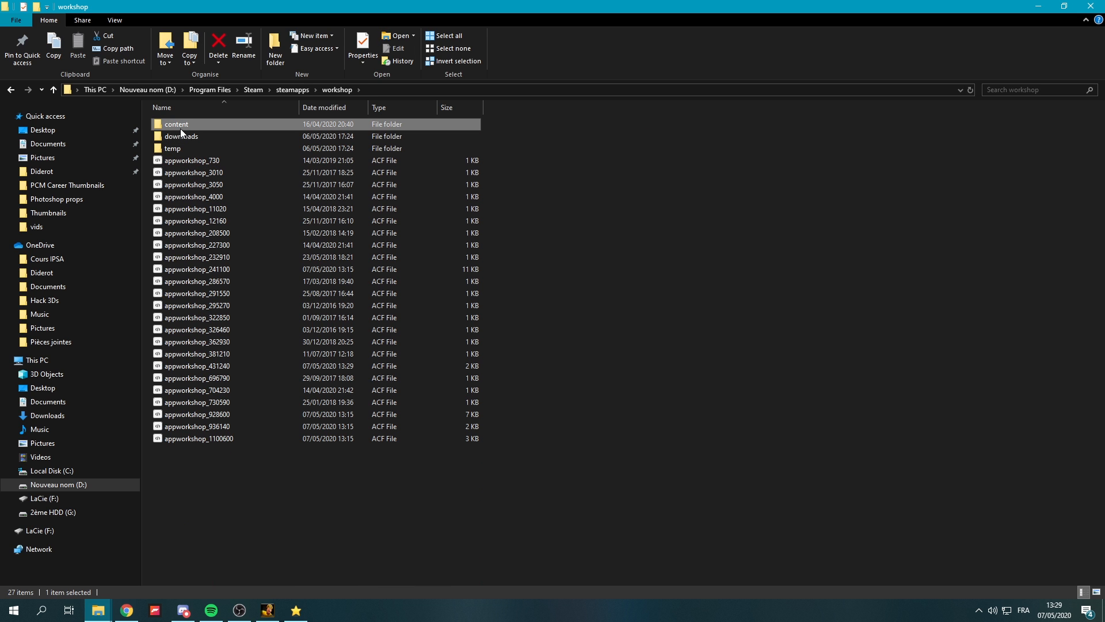
double_click(183, 124)
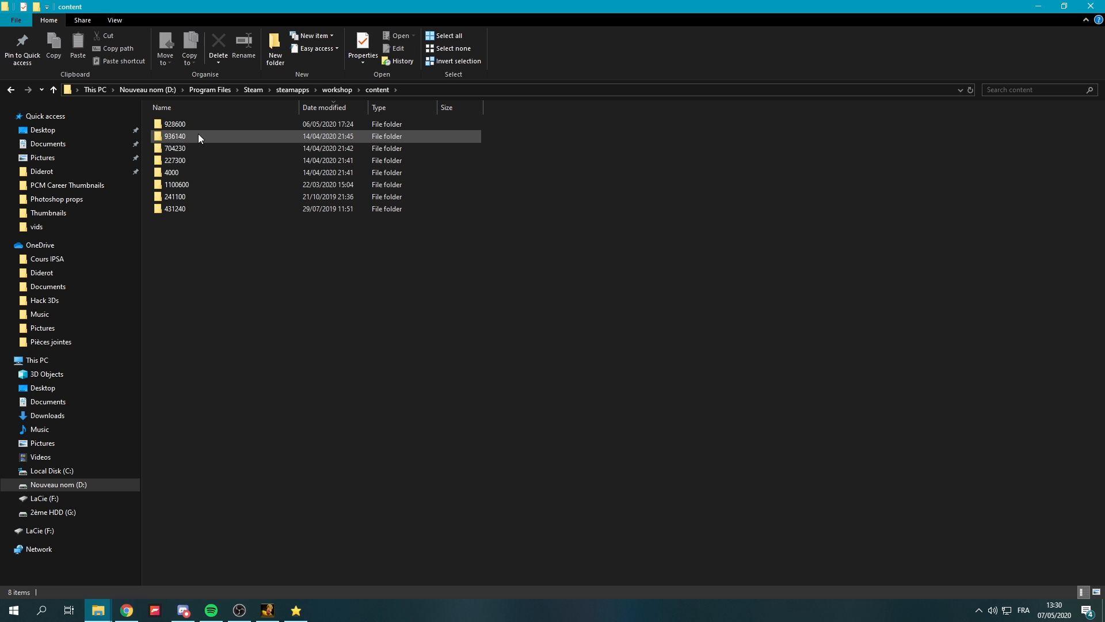
double_click(198, 136)
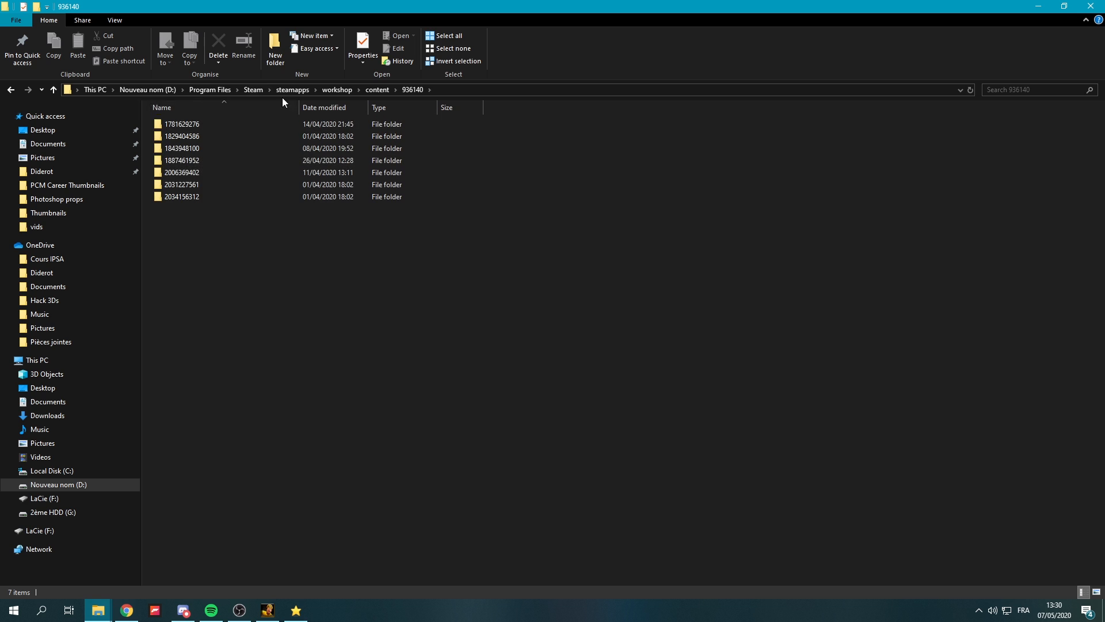
double_click(179, 160)
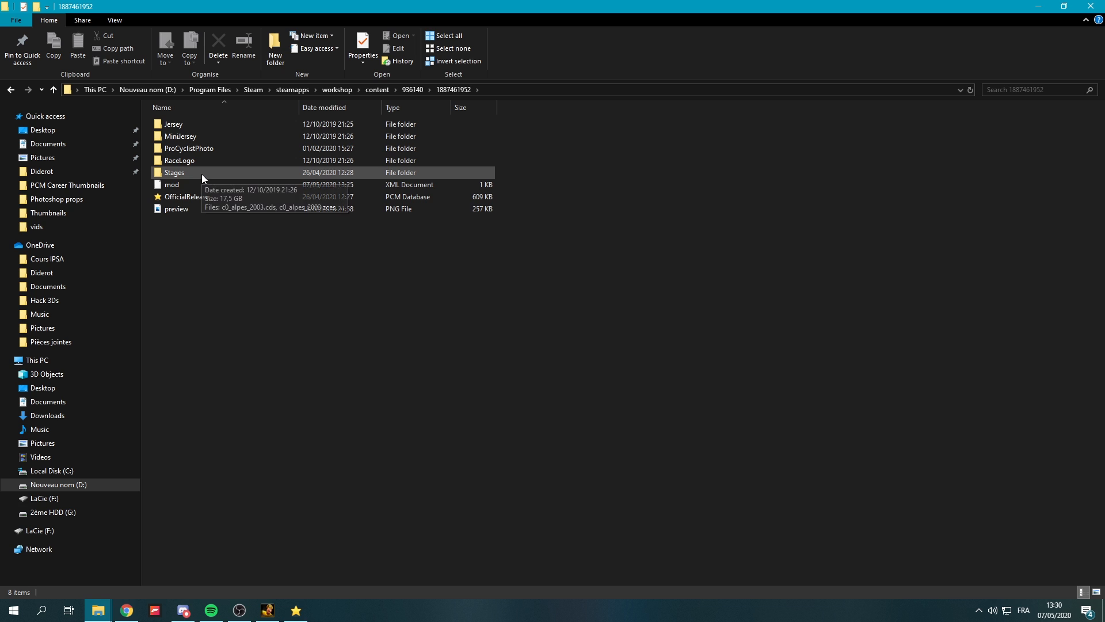
double_click(202, 173)
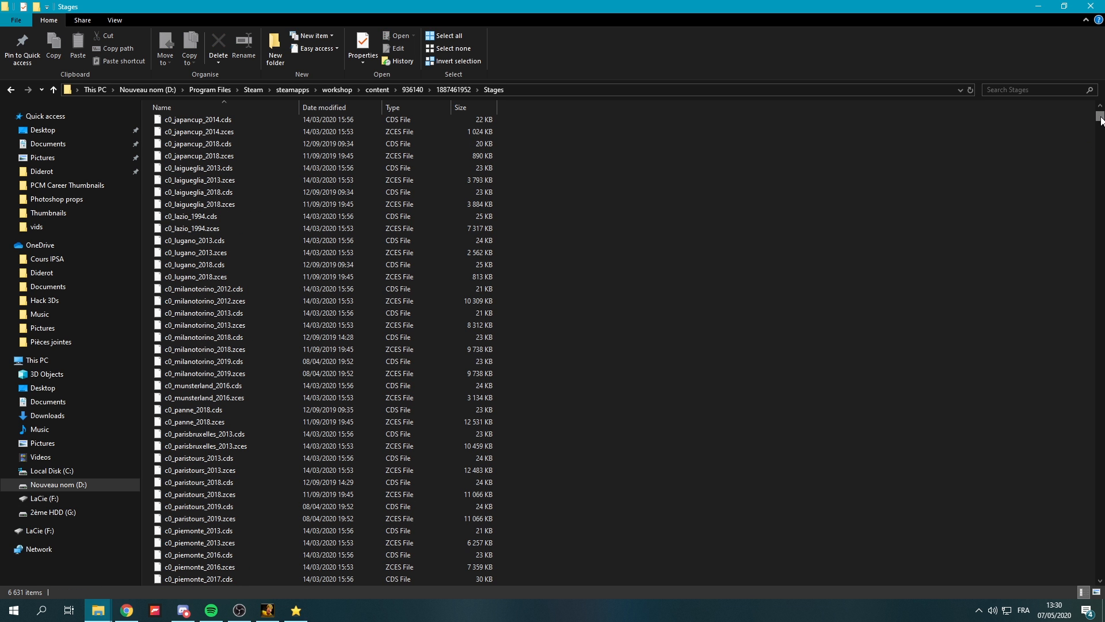
- Locate nat-fra_AlexGamingmarseille.cds among the French championship stage files and copy its name without the extension
left_click_drag(1100, 115, 1099, 154)
scroll(946, 248, "down", 5)
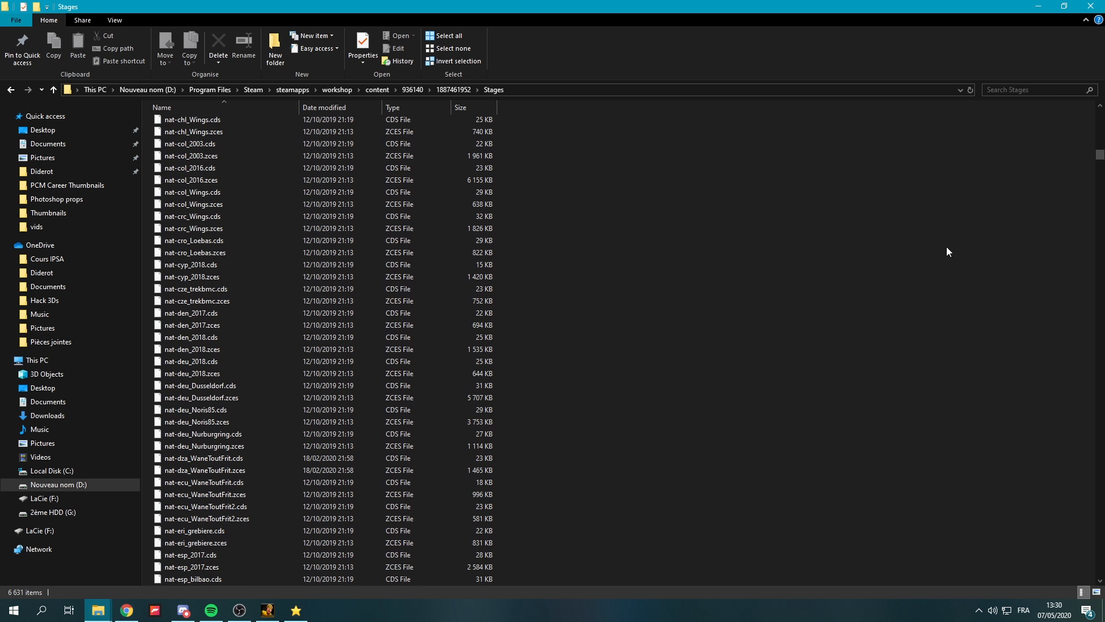
scroll(947, 248, "down", 9)
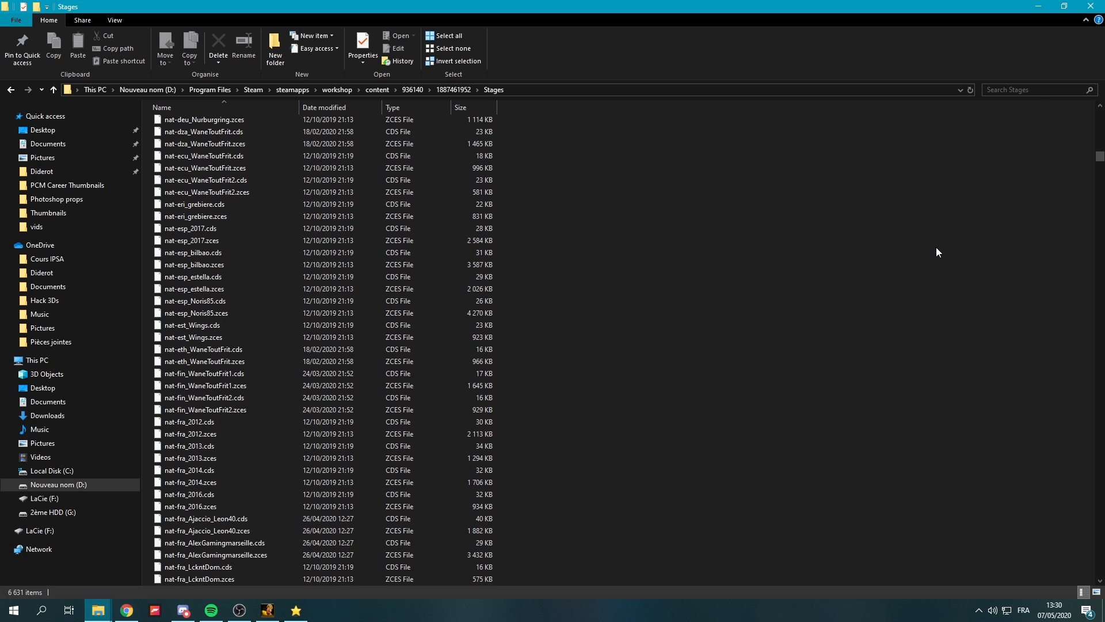
scroll(921, 251, "down", 1)
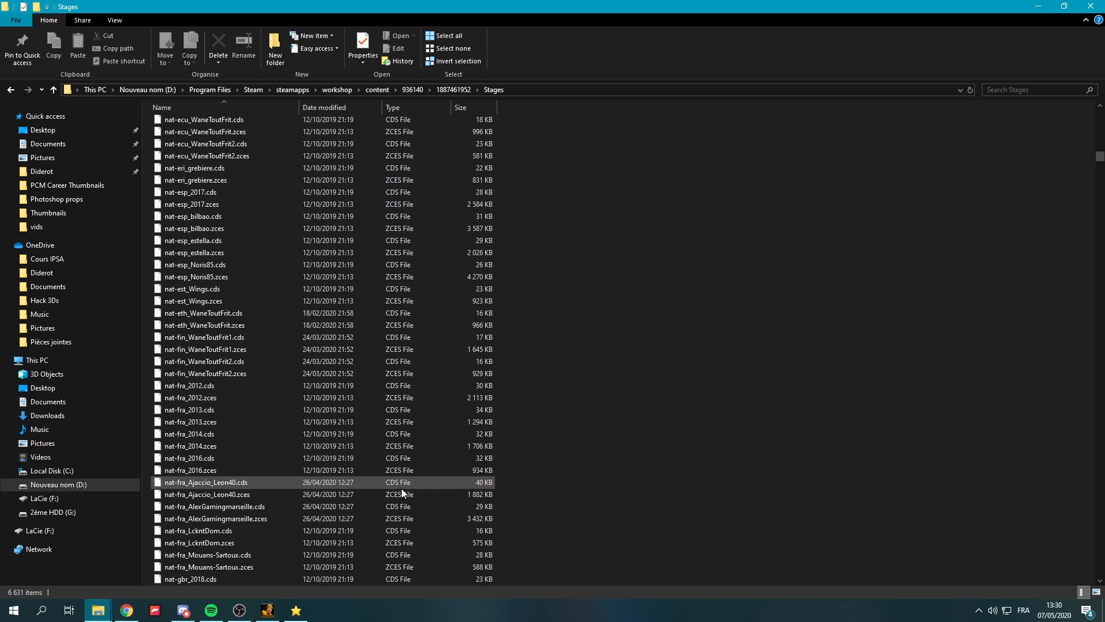
scroll(415, 501, "down", 1)
scroll(380, 483, "down", 2)
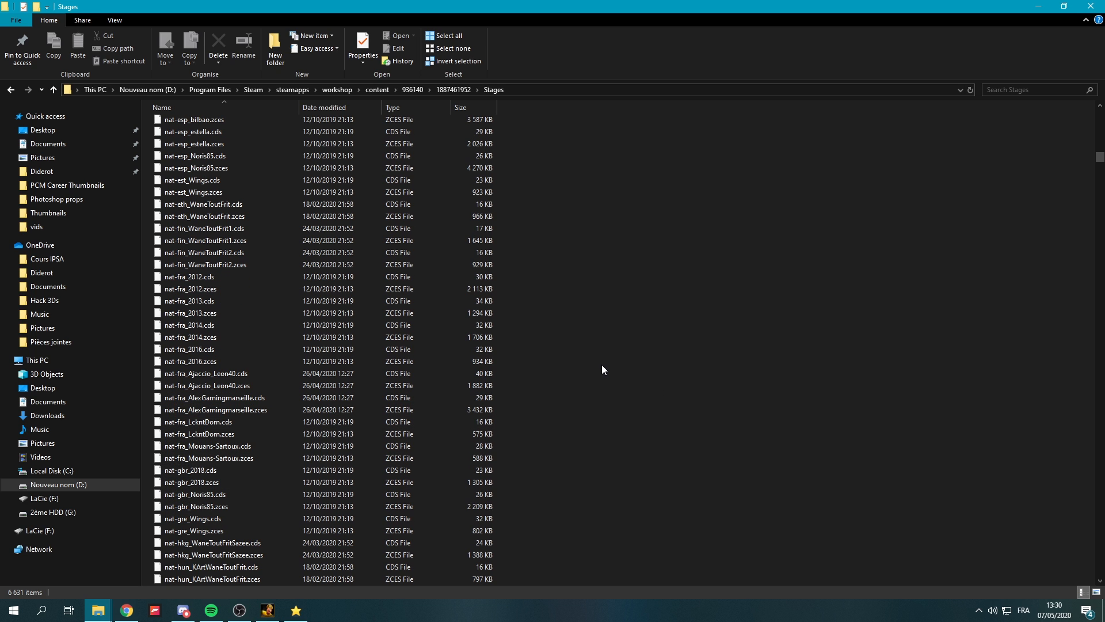
left_click(230, 397)
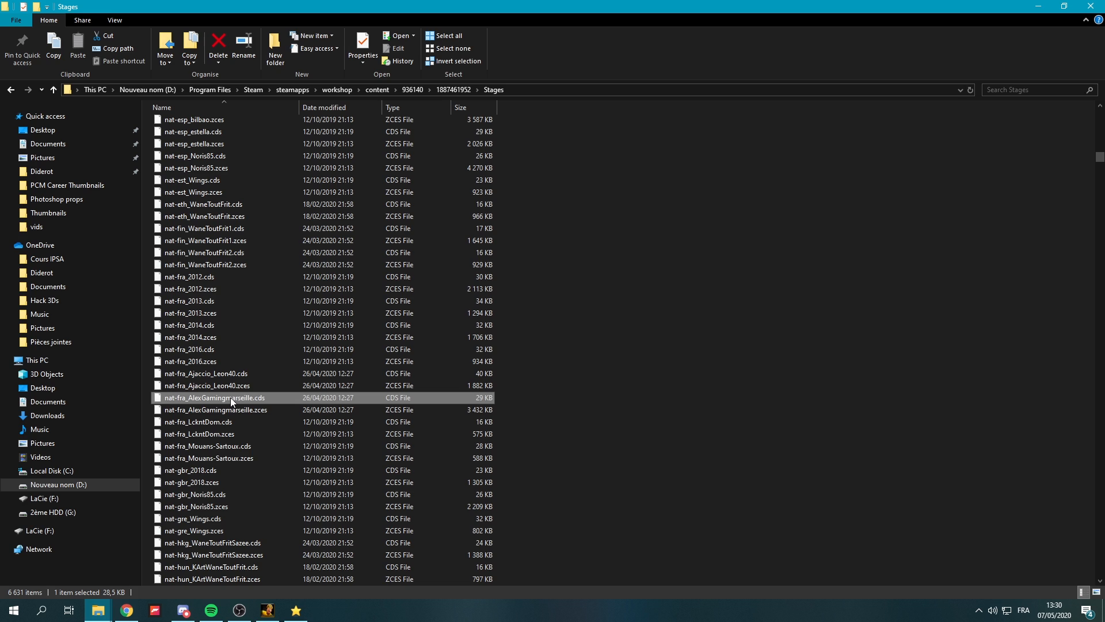
left_click(230, 397)
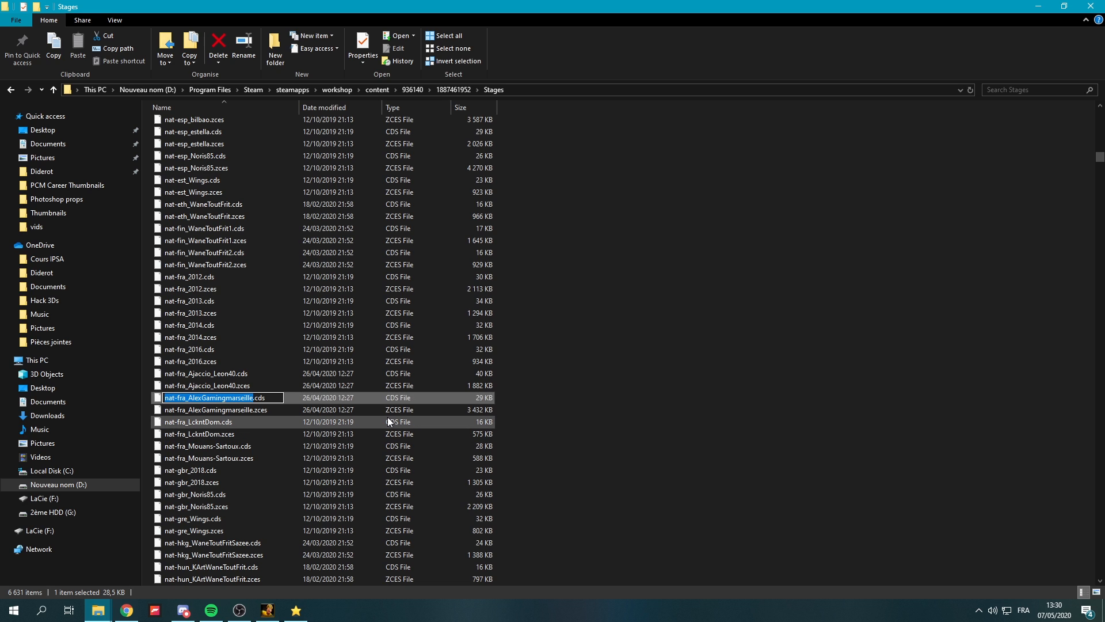
key("ctrl+c")
left_click(599, 399)
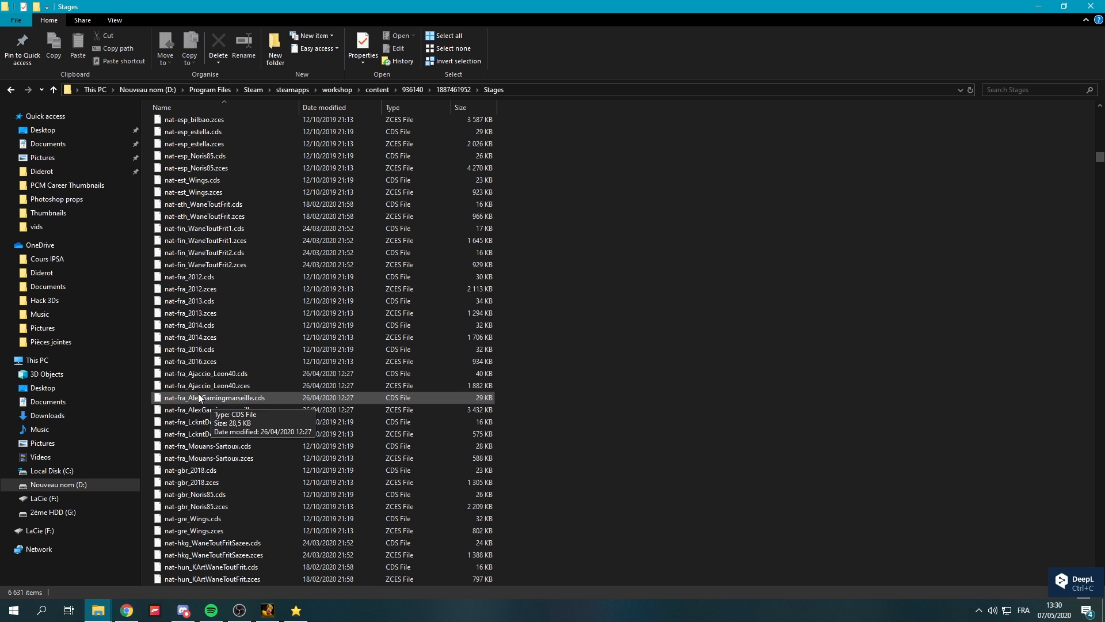
- In PCM Fast Editor, replace the France road championship's variant with the copied name nat-fra_AlexGamingmarseille and save the database
left_click(295, 610)
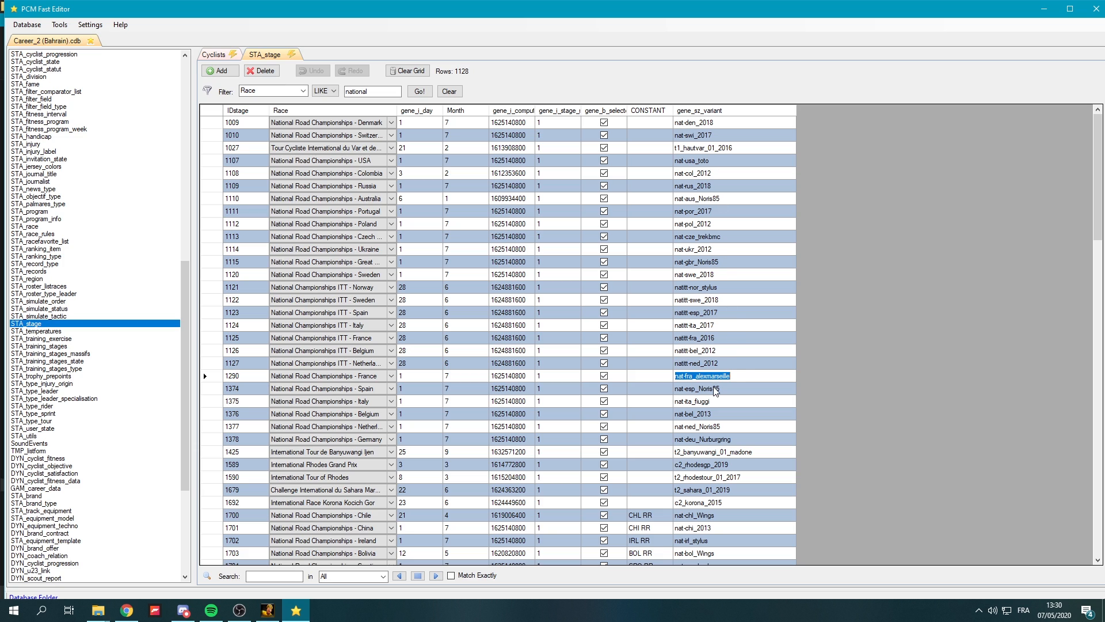
key("ctrl+v")
left_click(506, 351)
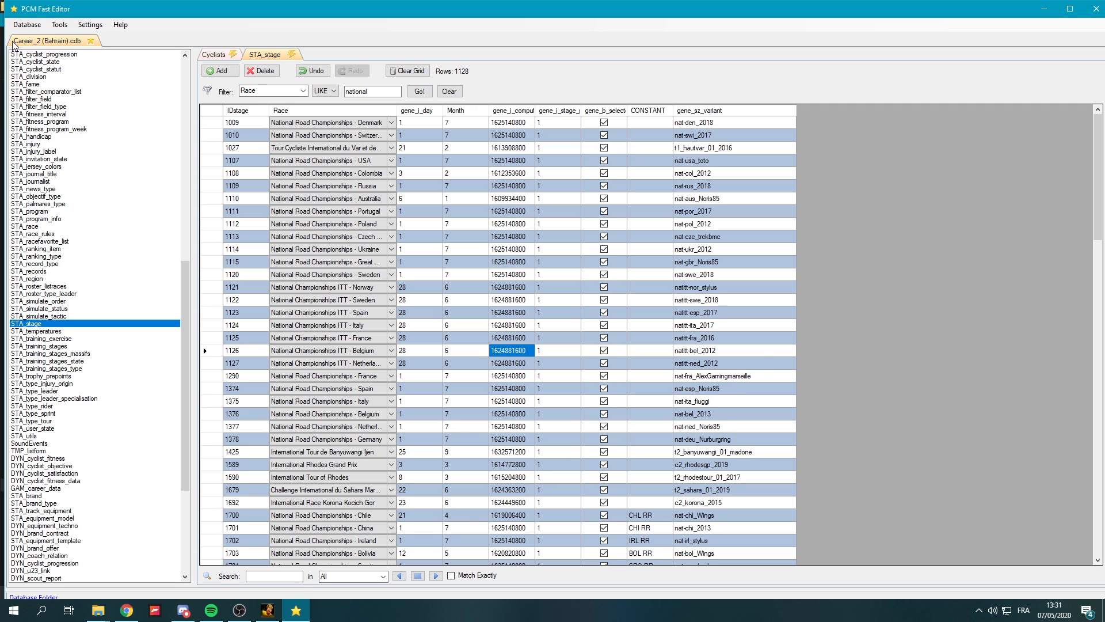
left_click(27, 25)
left_click(33, 64)
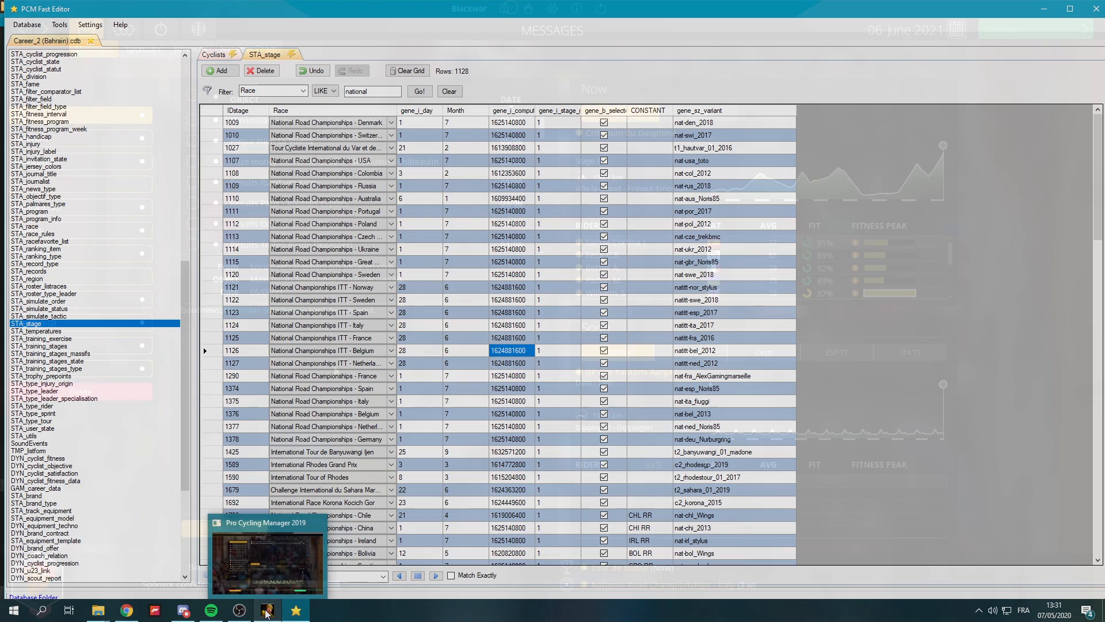
- Switch to Pro Cycling Manager 2019 and view the France National Road Championships stage on 1 July 2021 in the calendar
left_click(266, 613)
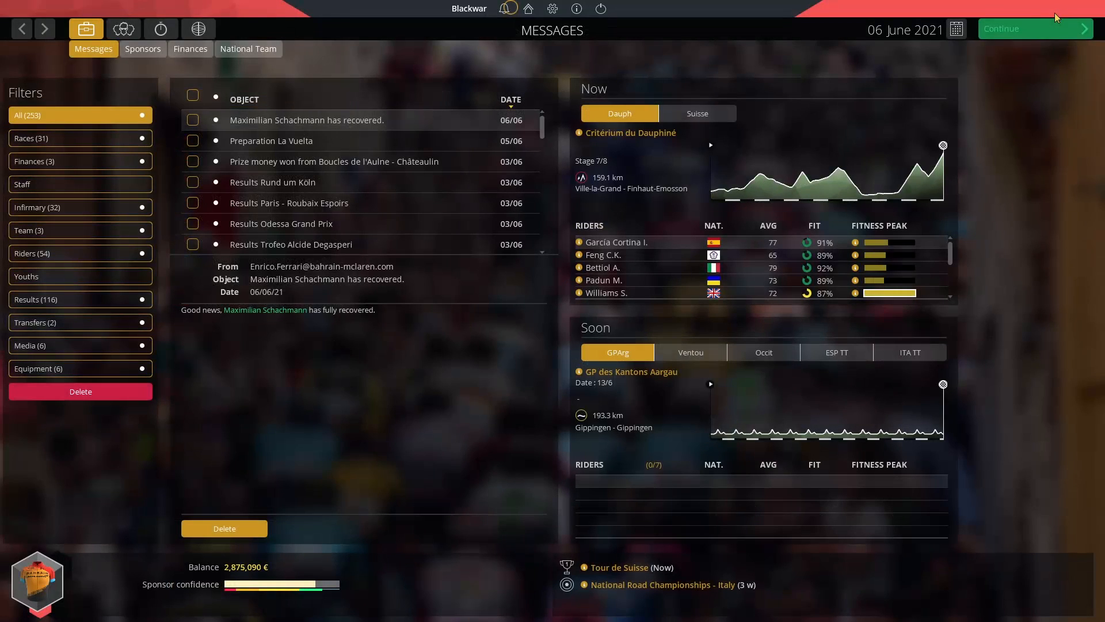
left_click(957, 32)
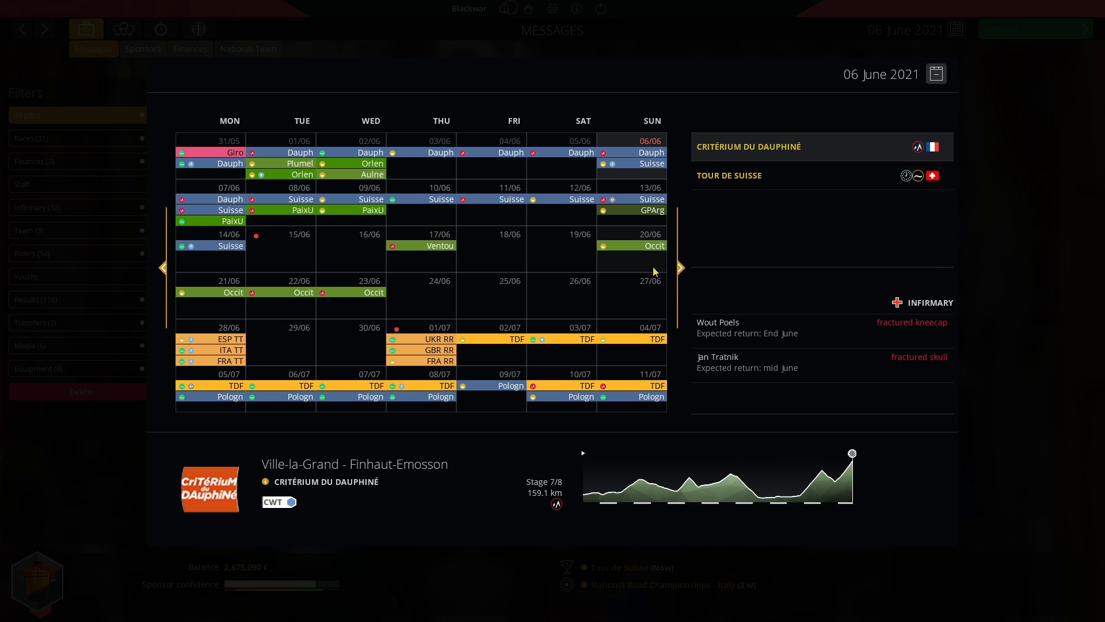
left_click(439, 334)
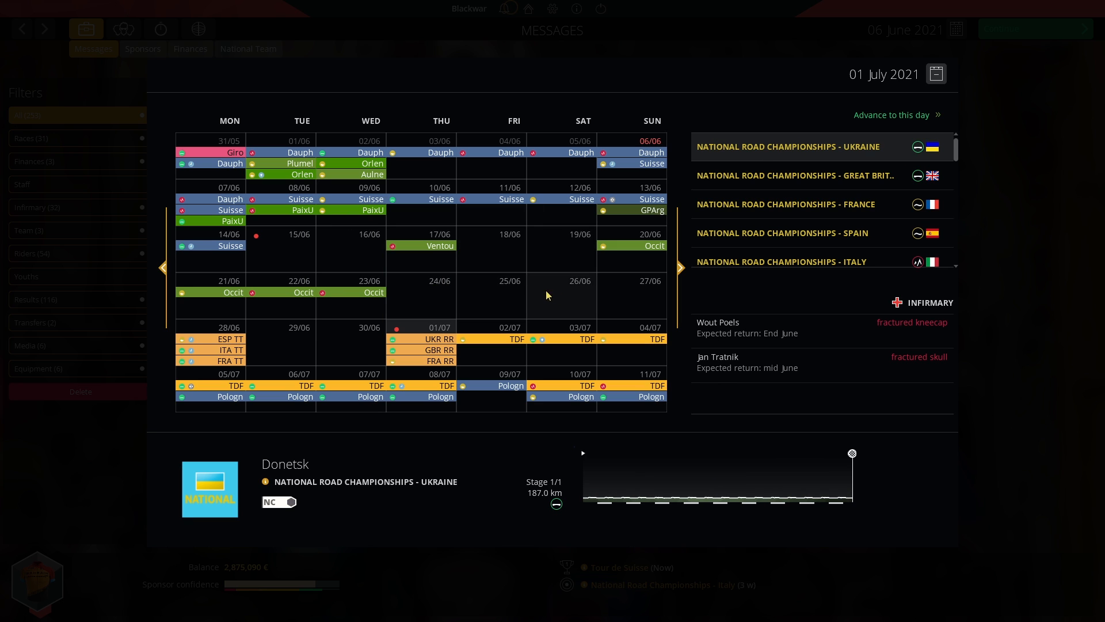
left_click(898, 211)
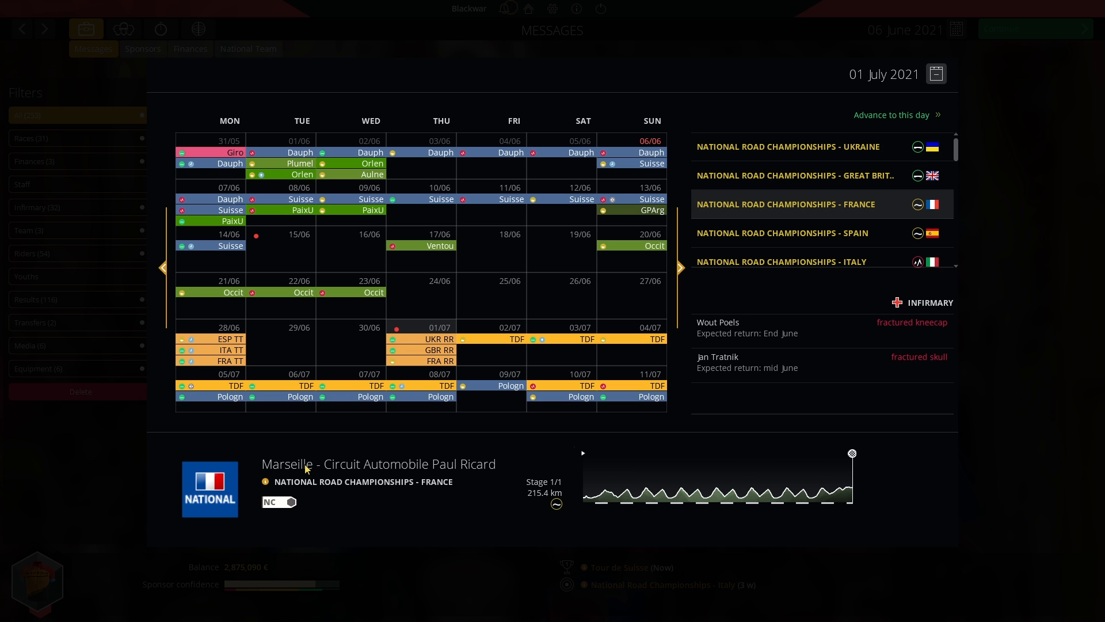
left_click(944, 81)
- Switch back to PCM Fast Editor, filter the STA_stage races by "tour de france" and examine their stage numbers and variants
key("alt+Tab")
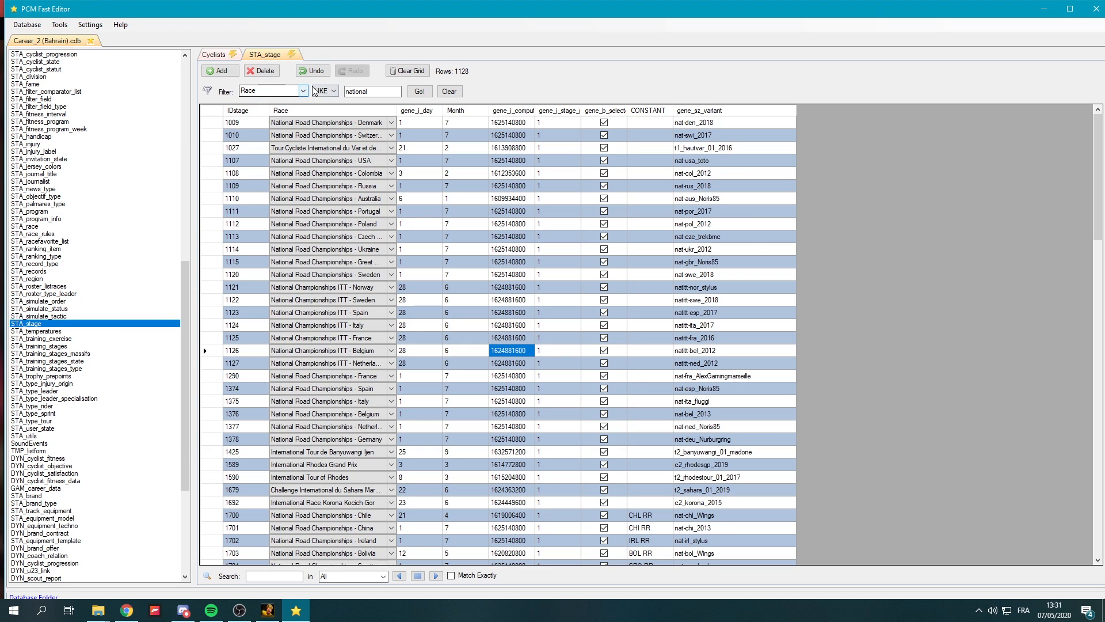
double_click(377, 89)
type("tour de france")
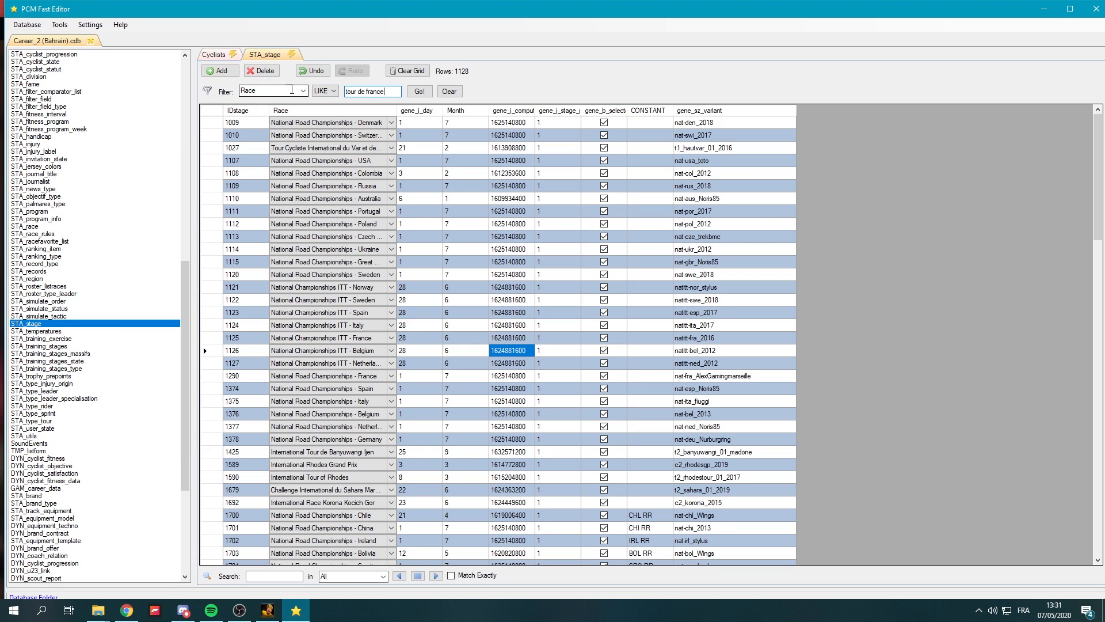
left_click(419, 91)
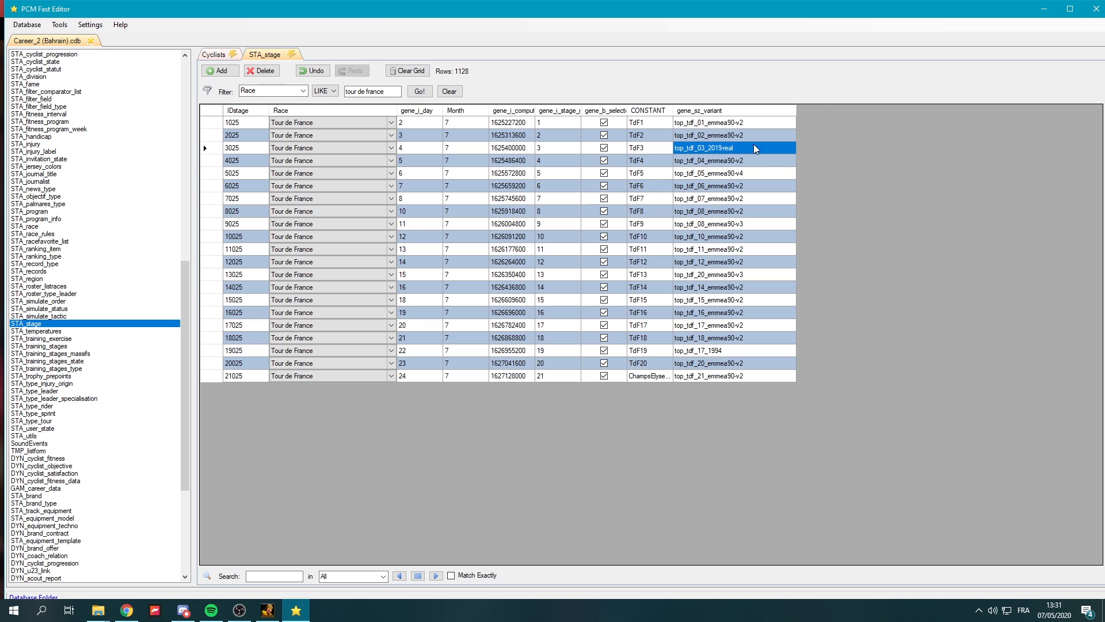
left_click(751, 174)
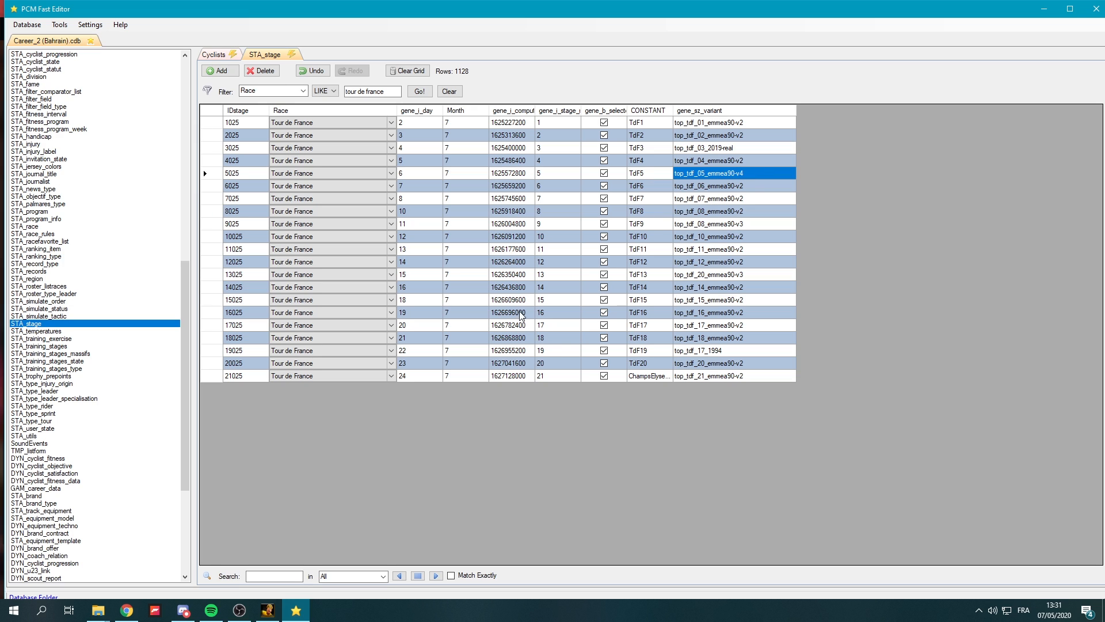
left_click(411, 277)
left_click(569, 277)
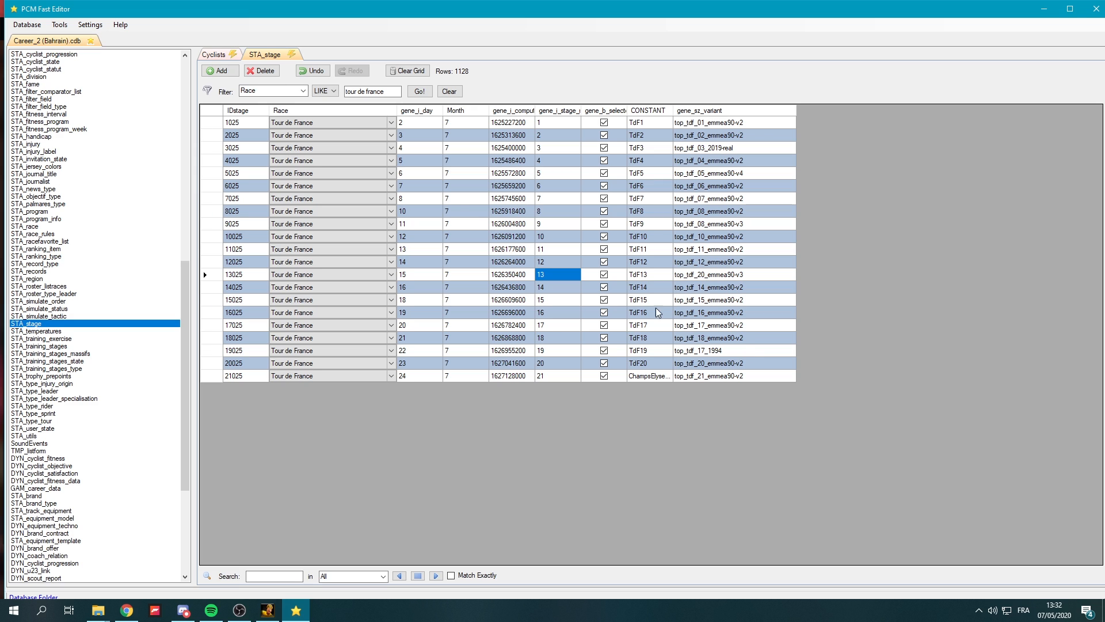
- Filter the STA_stage races by "giro" and narrow the filter to "giro d'itali" to view the Giro d'Italia stage variants
left_click_drag(399, 92, 221, 97)
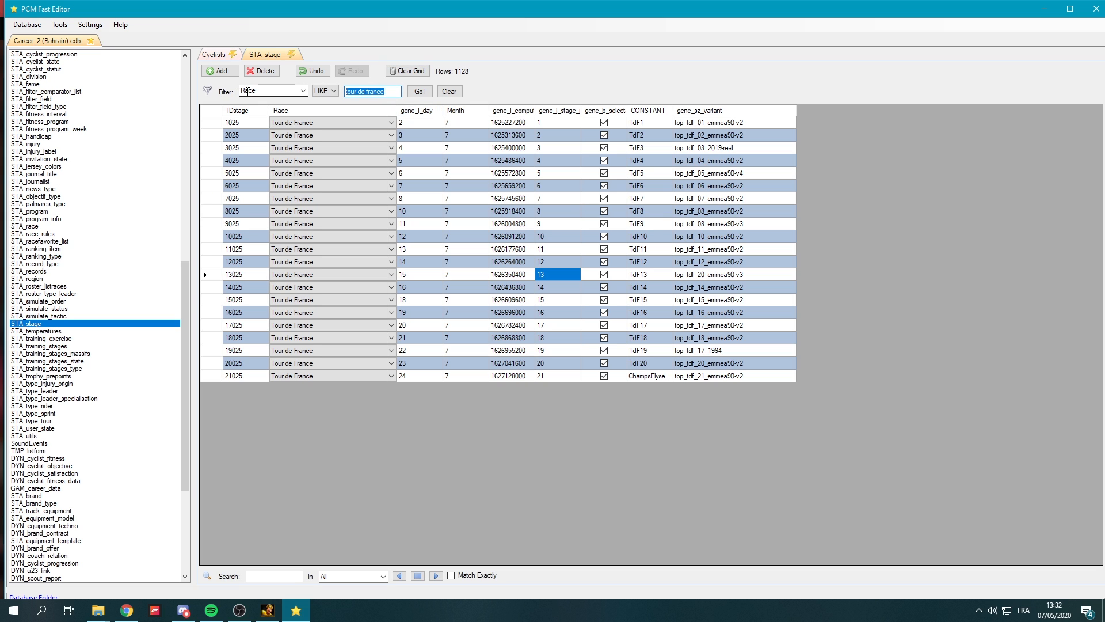
type("giro")
left_click(420, 91)
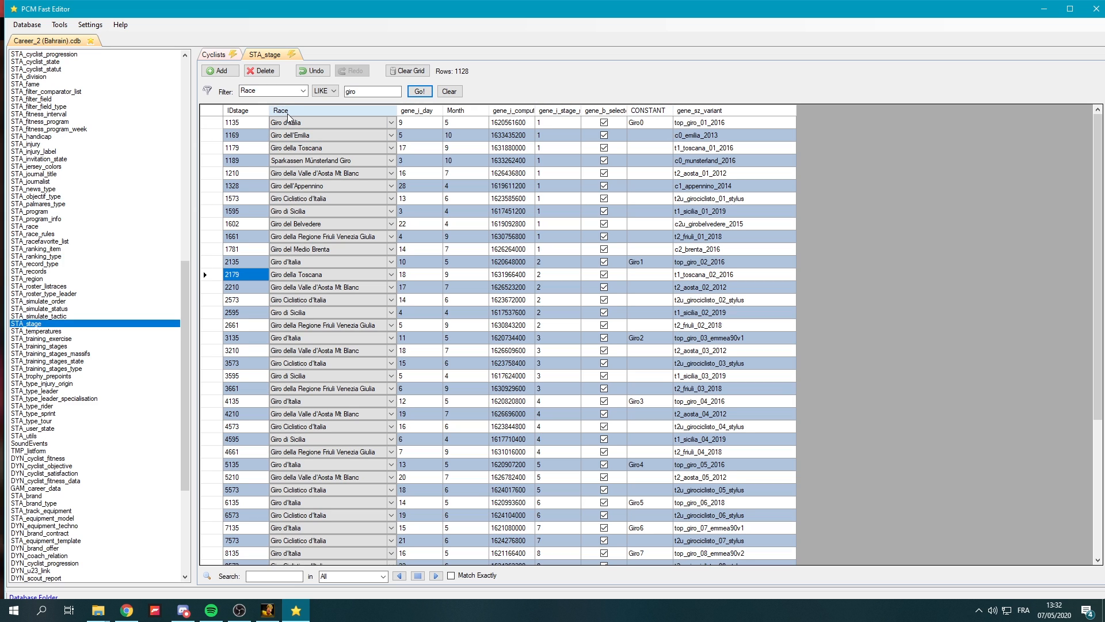
left_click(360, 91)
type("d'itali")
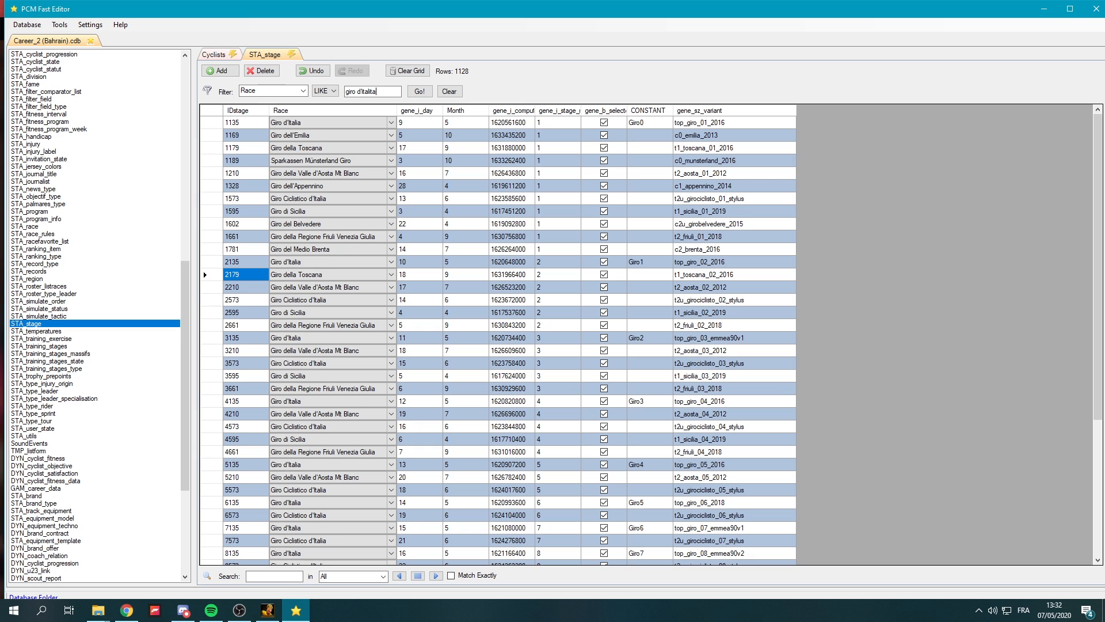
left_click(424, 91)
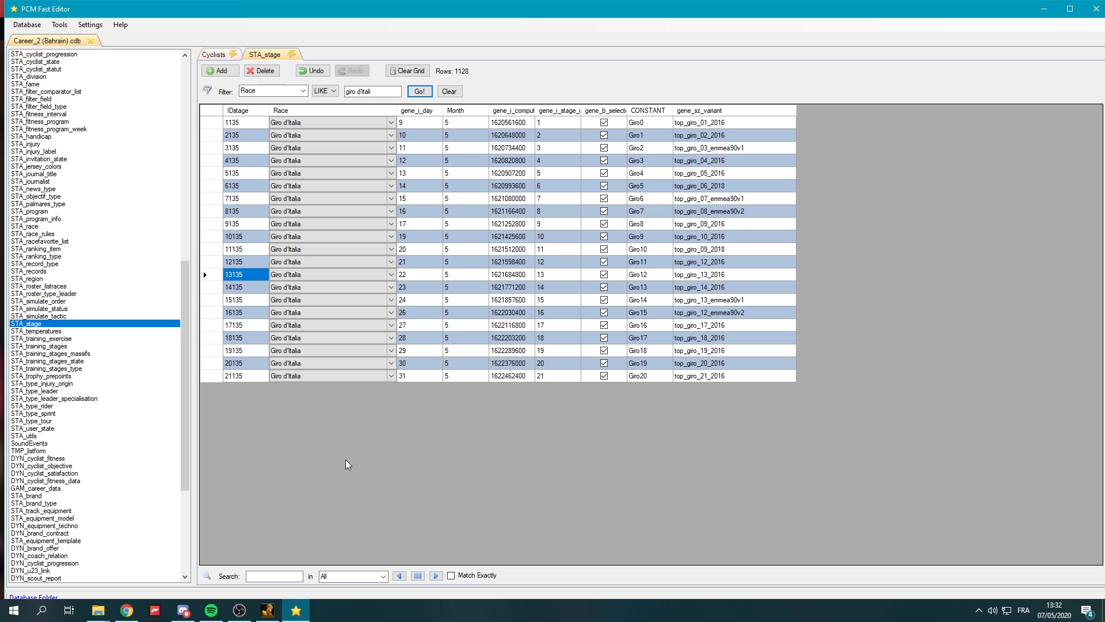
- Switch to Pro Cycling Manager 2019 and leave the career for the game's main menu
left_click(267, 610)
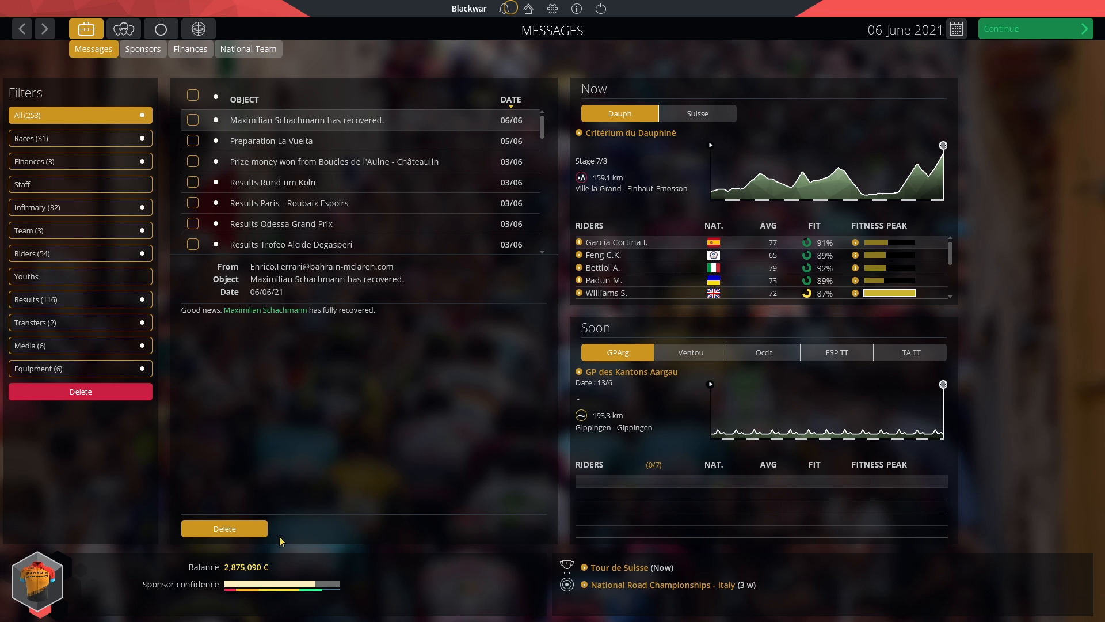
left_click(528, 13)
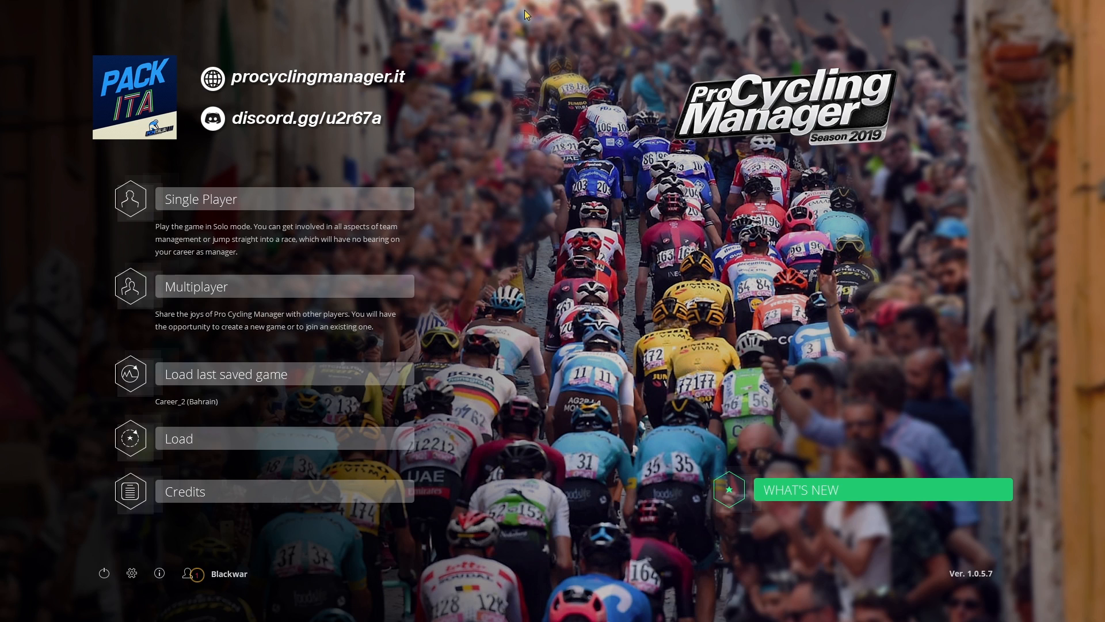